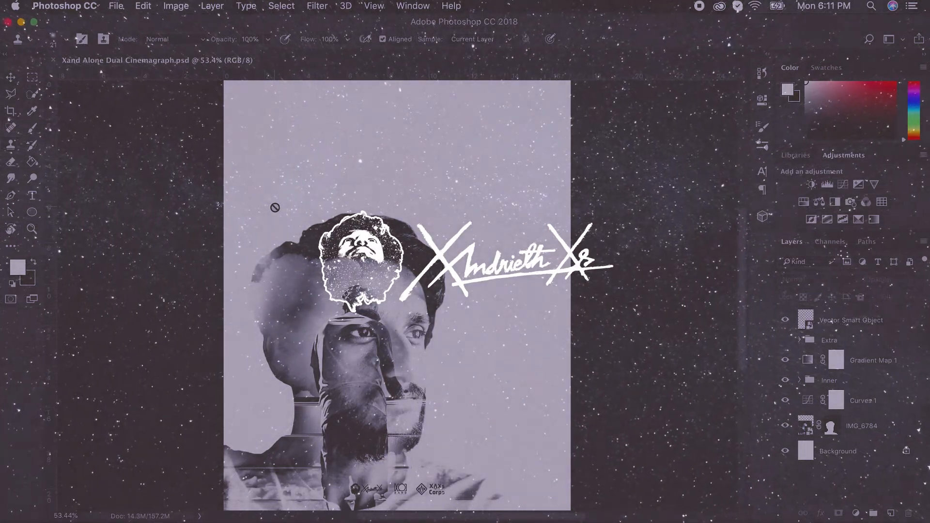
Switch to the Motion workspace for the Xand Alone Dual Cinemagraph.psd document
key(v)
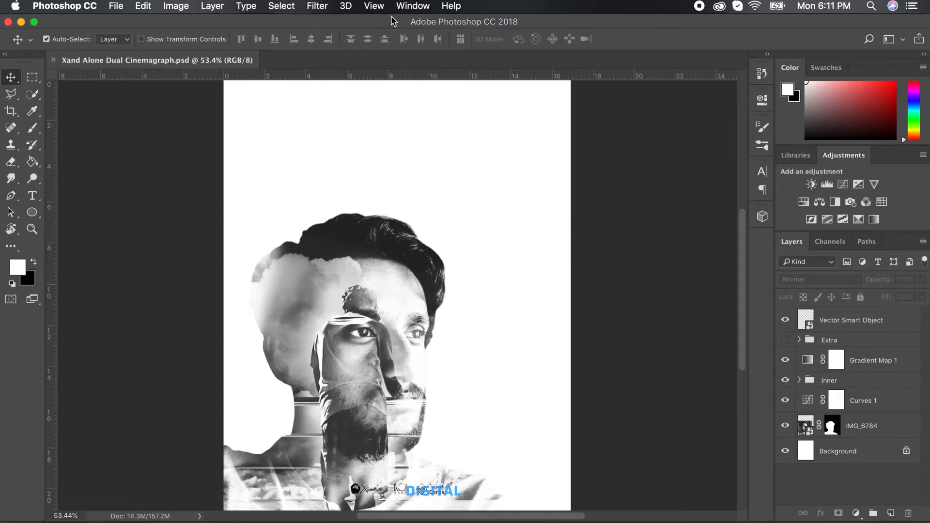
click(412, 7)
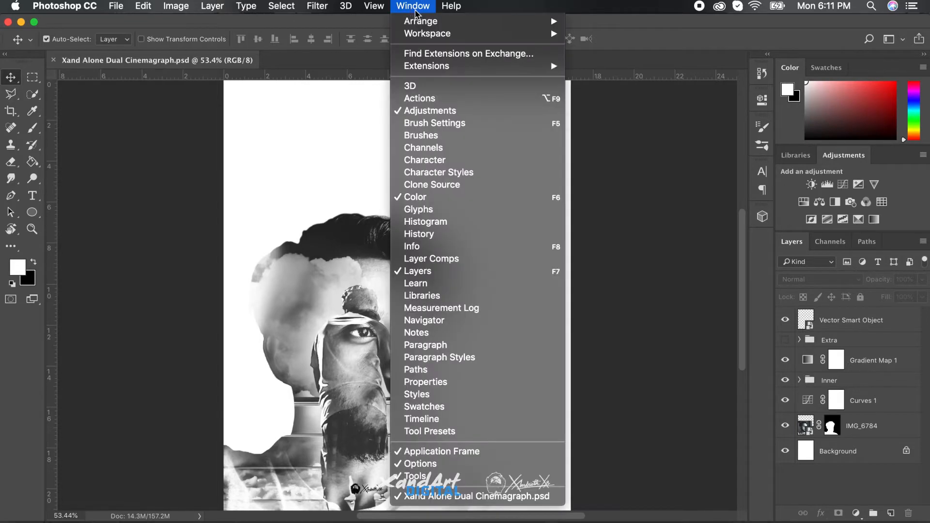
mouse_move(436, 68)
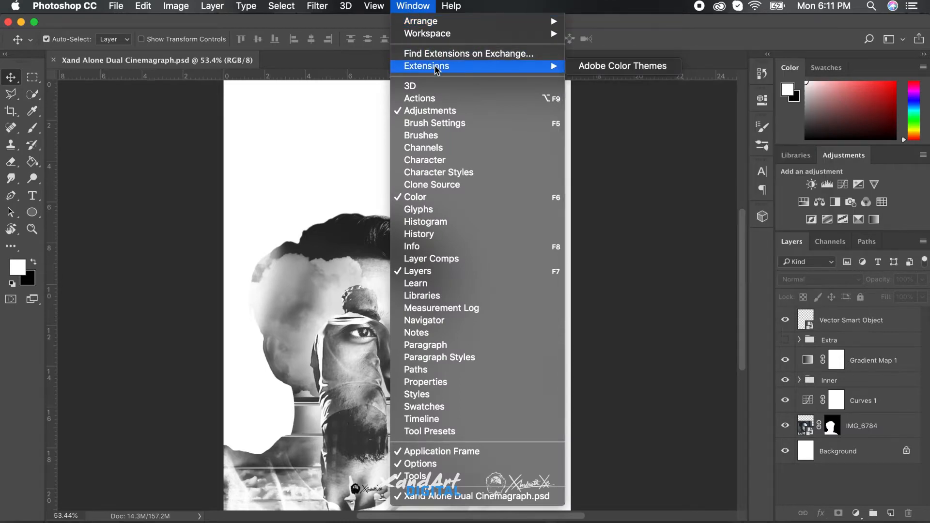
mouse_move(446, 35)
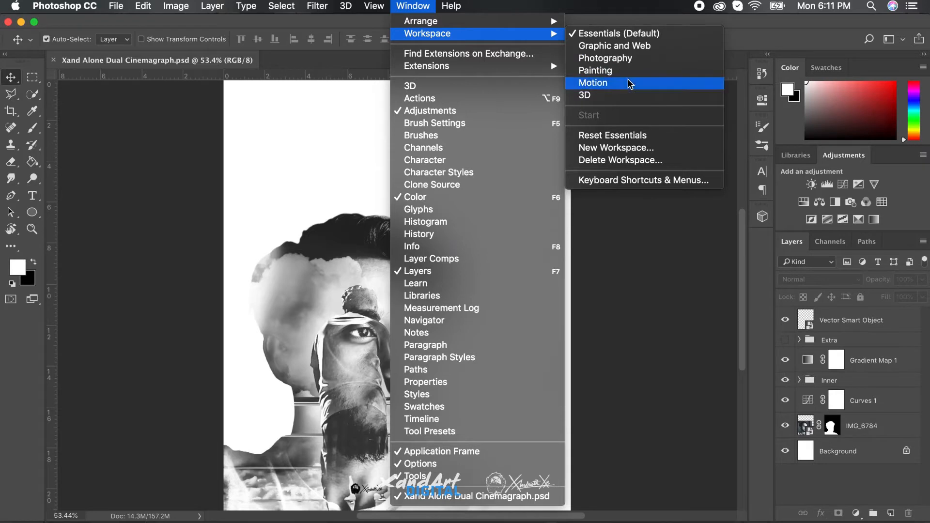
click(643, 352)
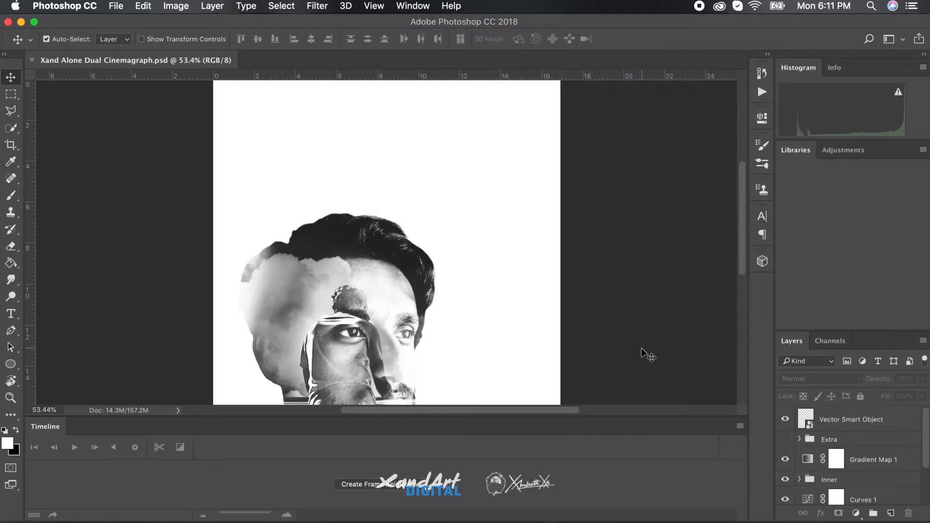
Create a video timeline for the poster document
click(435, 486)
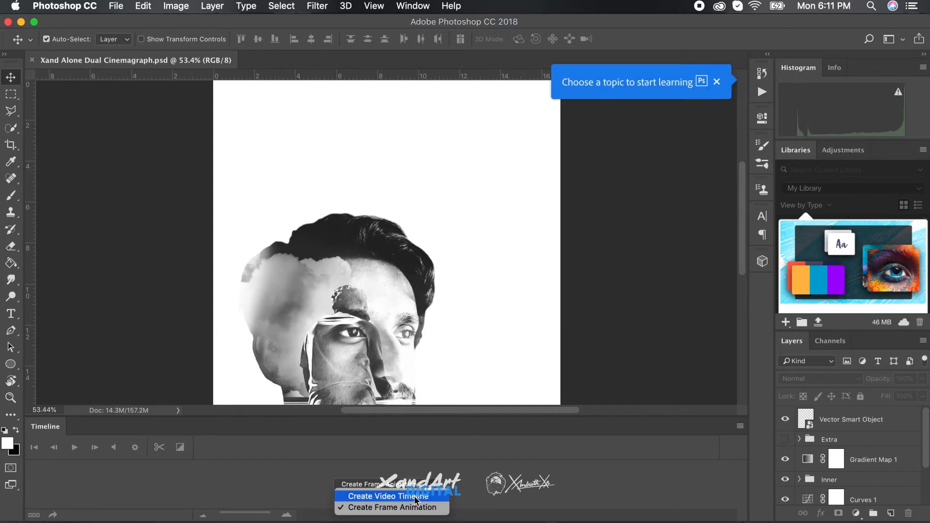
click(414, 498)
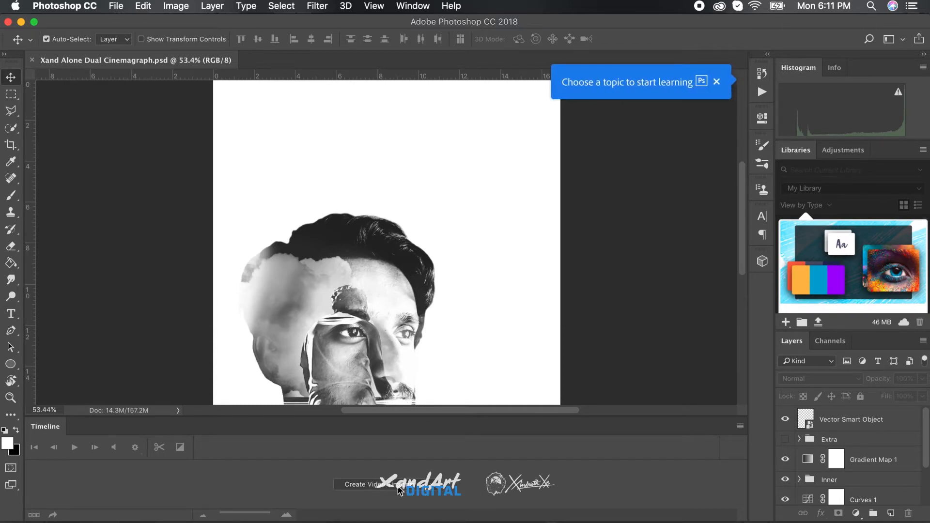
click(398, 487)
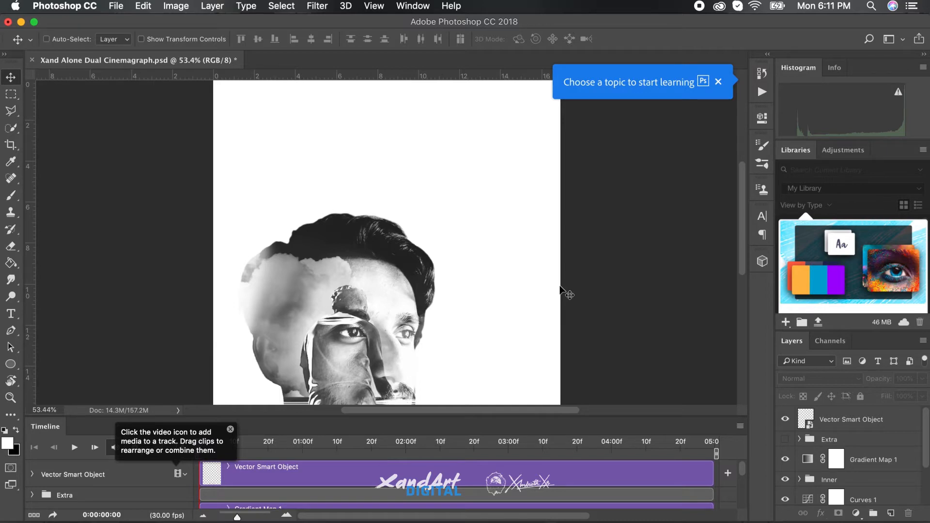
Place the clips 23 sunny.mp4 and Alone title white.mp4 from the Clips folder above the IMG_6784 layer
key(super+0)
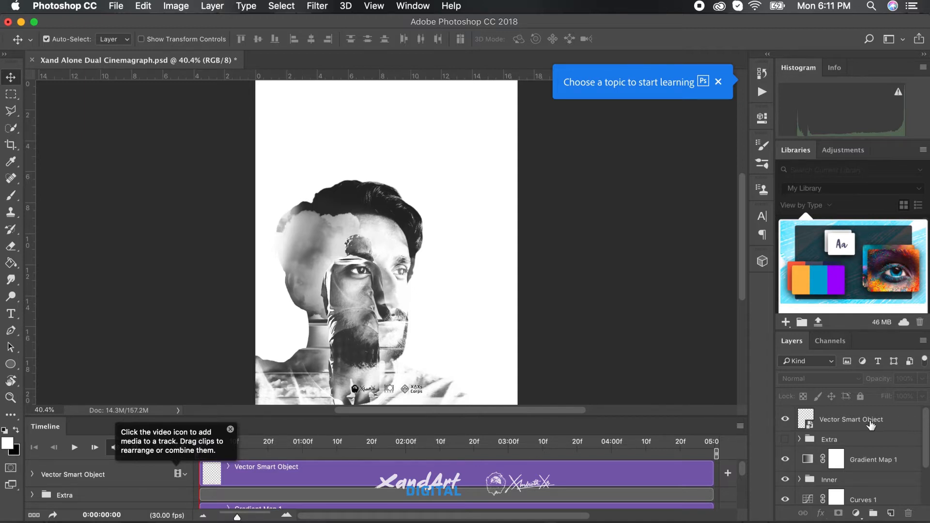
scroll(871, 501, down, 3)
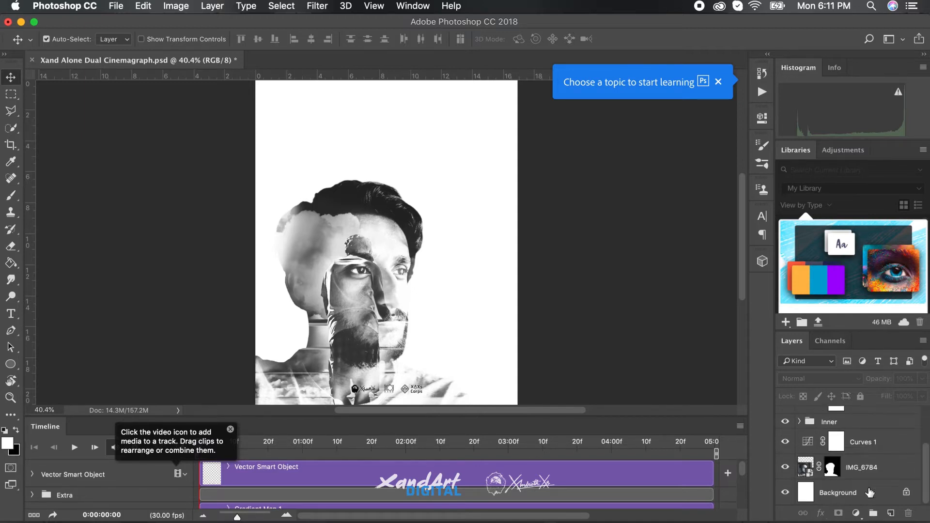
click(869, 466)
key(super+Tab)
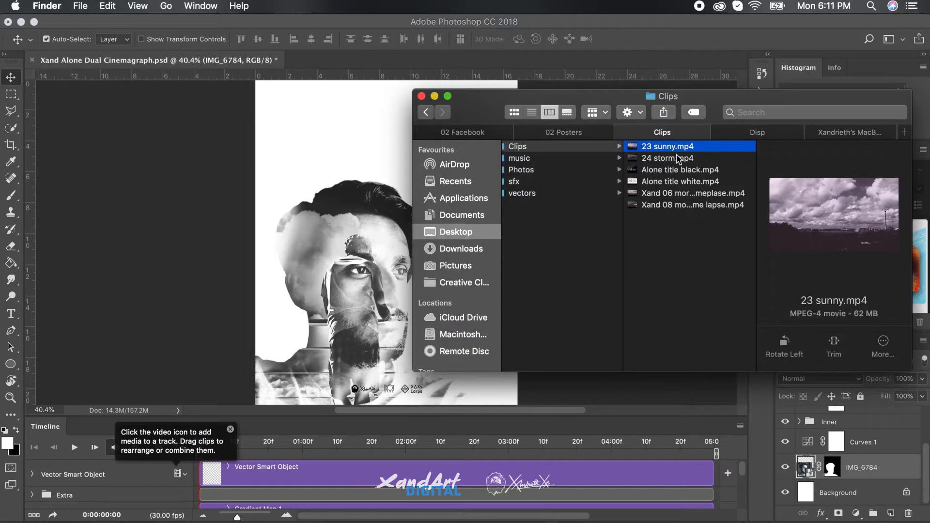
super+click(686, 184)
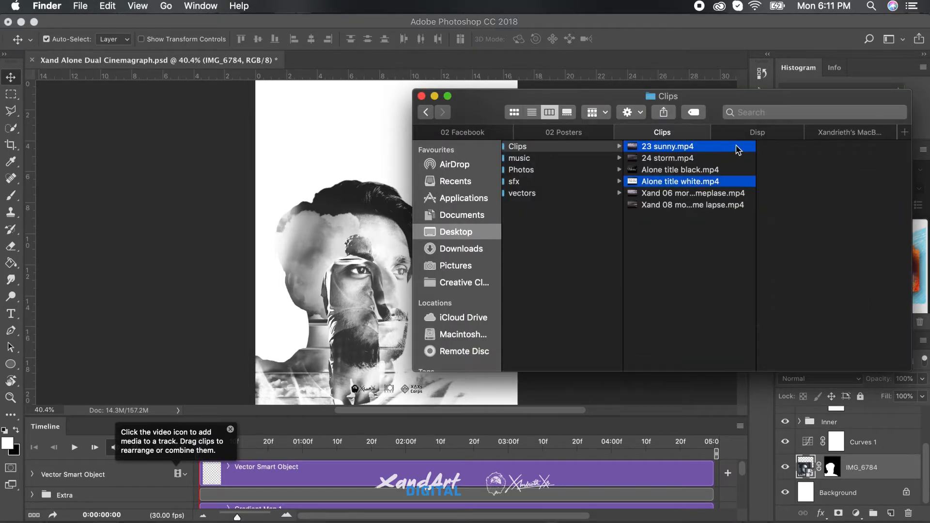
click(668, 266)
click(703, 194)
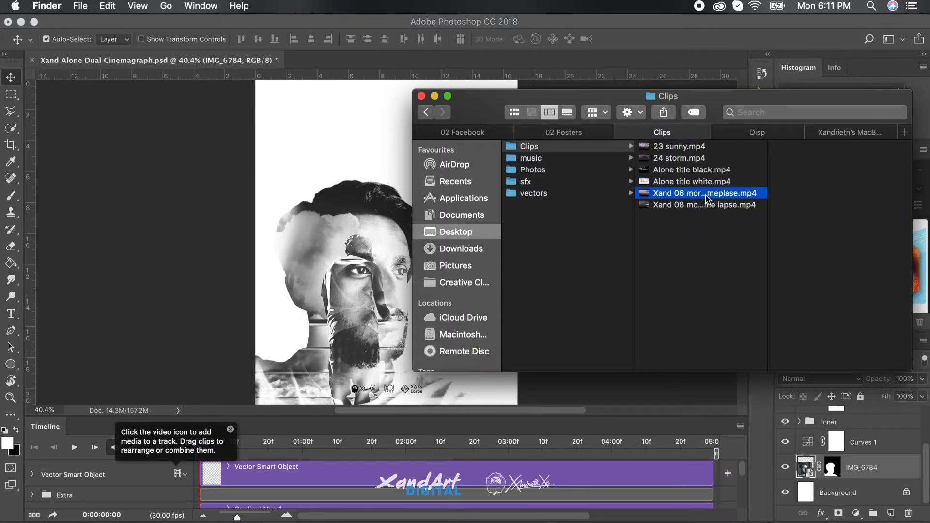
click(685, 151)
super+click(681, 181)
drag(680, 181, 373, 188)
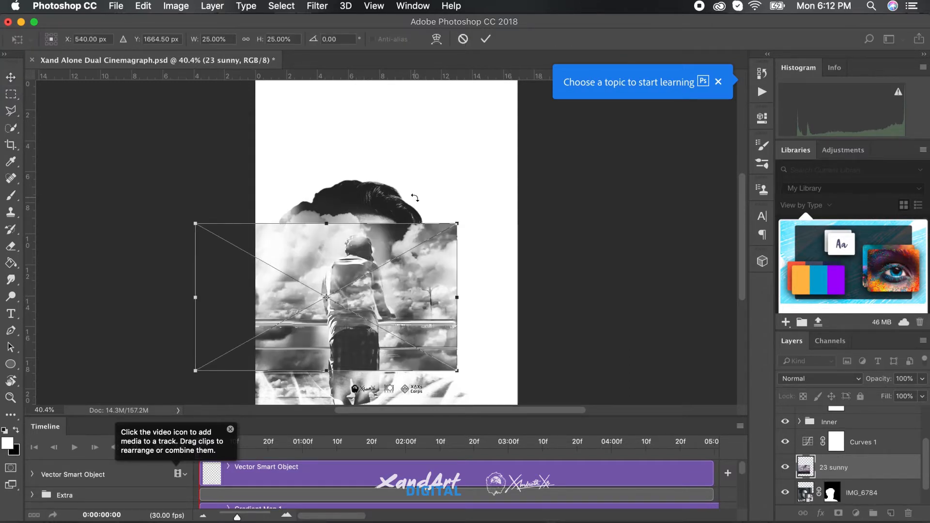
key(Return)
key(Return)
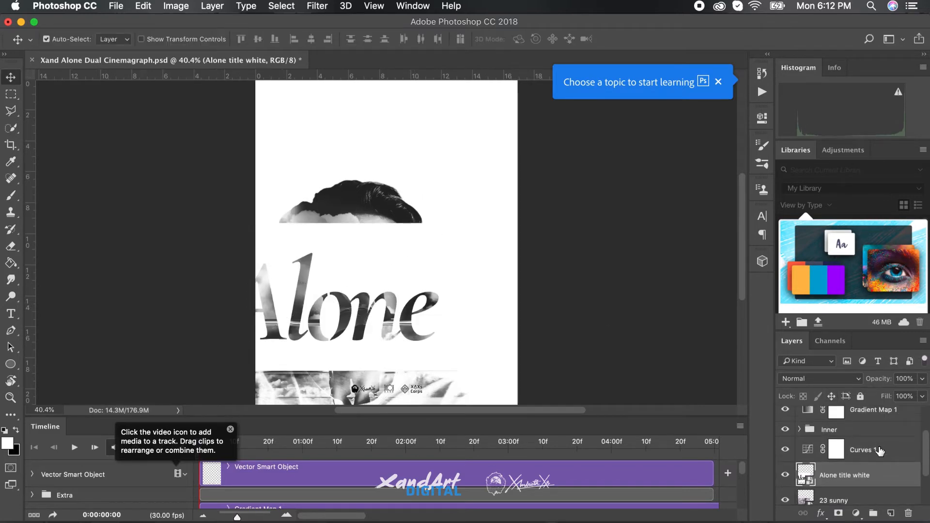
Hide the Alone title white layer and enlarge the timeline area, dismissing the learning tip
click(785, 475)
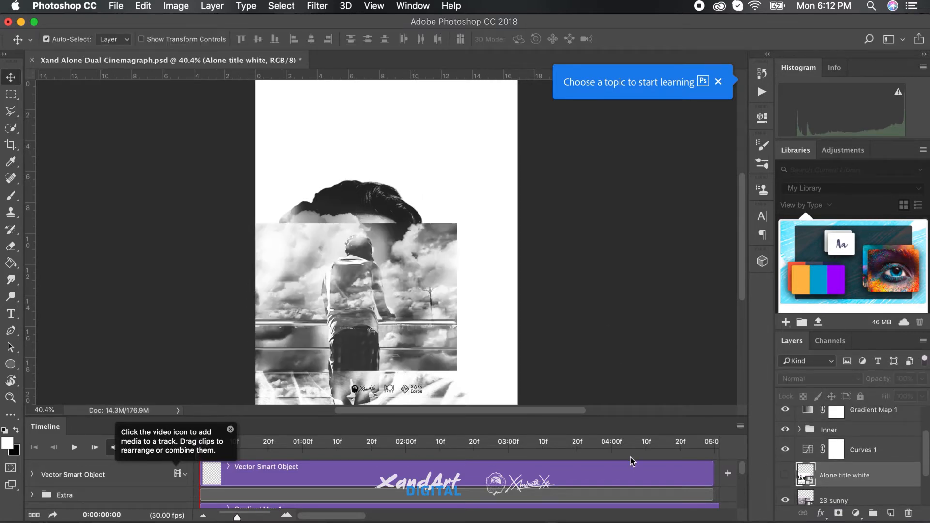
drag(637, 415, 638, 353)
scroll(590, 251, down, 2)
scroll(639, 437, down, 10)
click(719, 82)
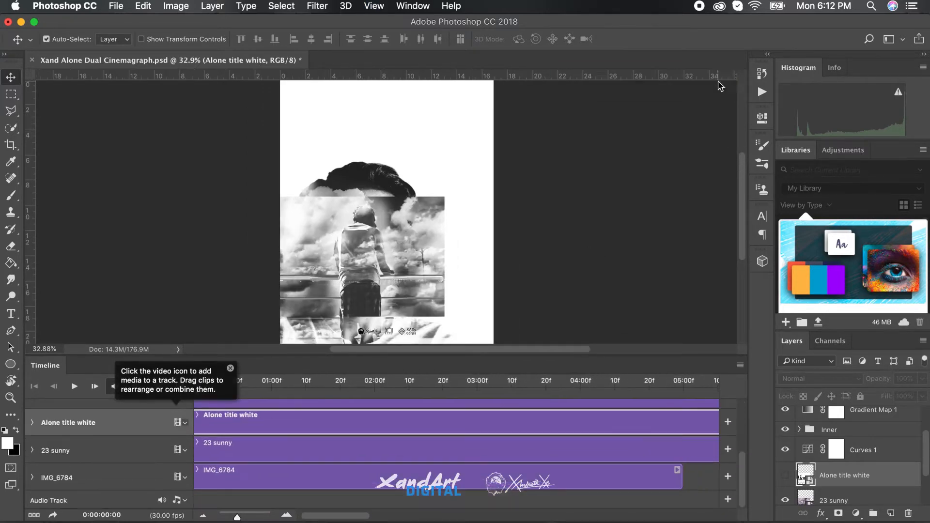
scroll(581, 434, left, 3)
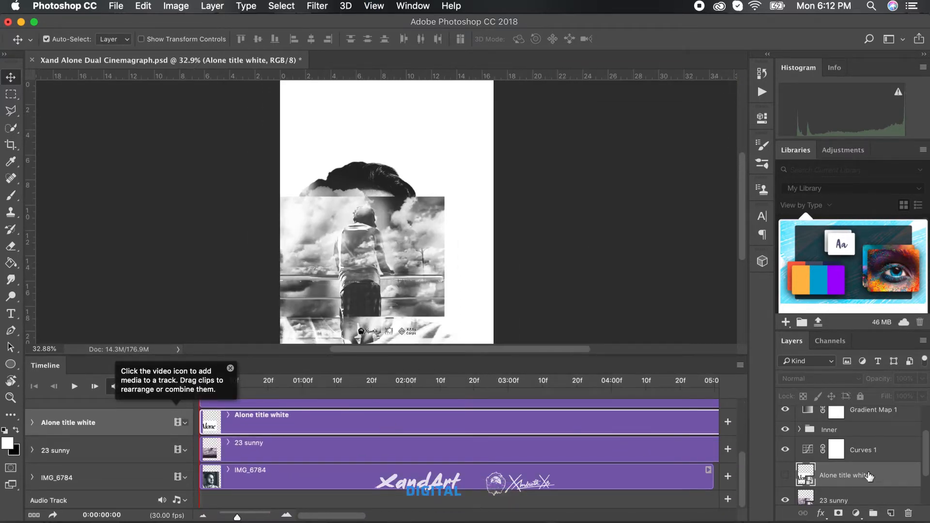
Move the Alone title white layer between Gradient Map 1 and the Inner group
scroll(869, 476, up, 2)
scroll(870, 476, down, 2)
key(super+bracketright)
key(super+bracketright)
key(super+bracketright)
key(super+bracketright)
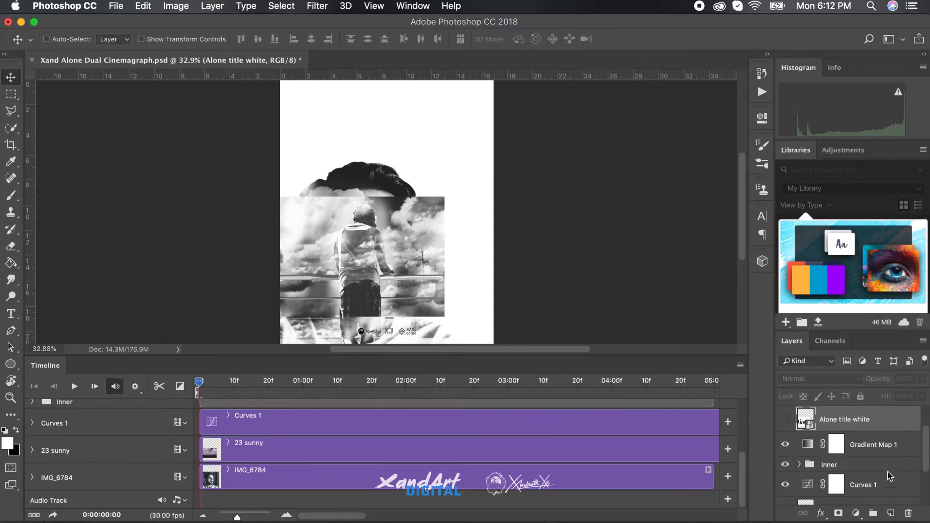
key(super+bracketleft)
key(super+bracketleft)
scroll(889, 476, down, 3)
scroll(888, 477, up, 1)
Move the 23 sunny layer into the Inner group directly above Alone rend 01 sky, and hide Alone rend 01 sky
click(800, 437)
scroll(863, 442, down, 3)
click(811, 430)
click(810, 445)
click(872, 442)
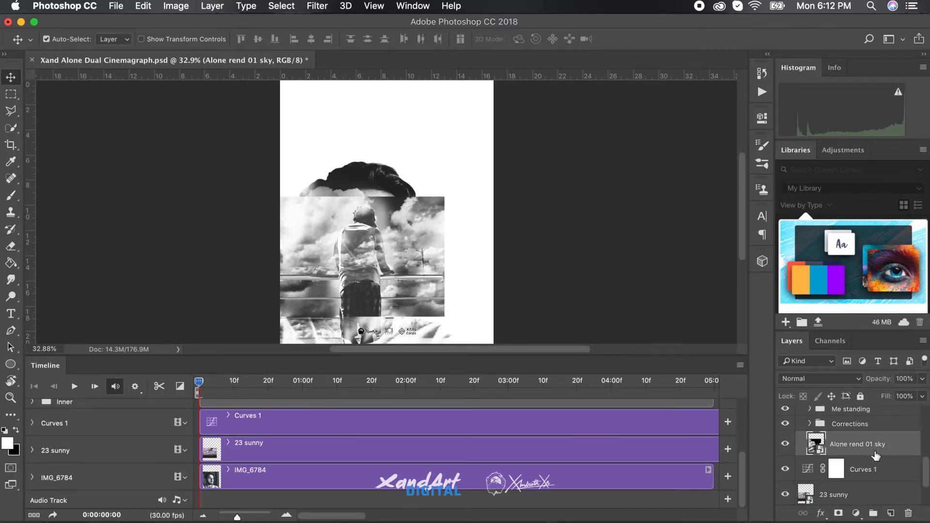
click(874, 494)
drag(870, 494, 885, 432)
click(785, 467)
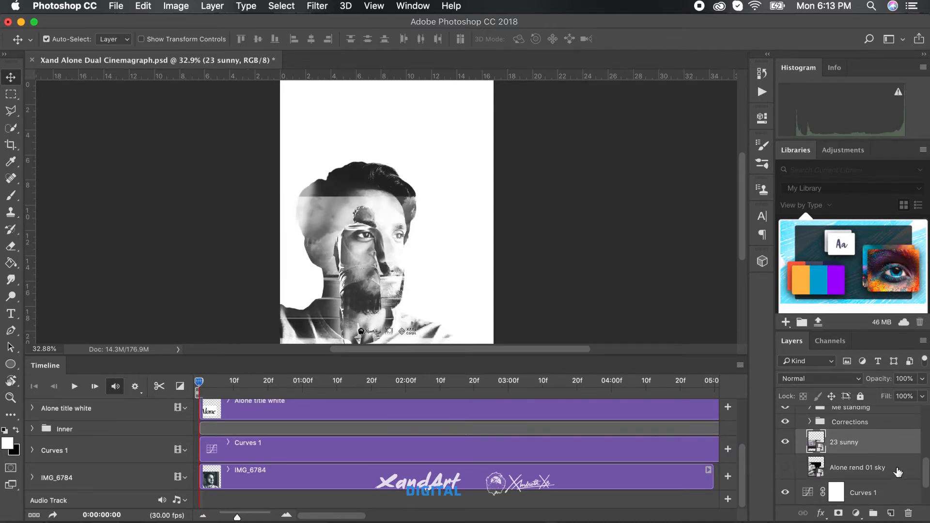
Scale up the 23 sunny clip and reposition it so its clouds fill the portrait's head
key(super+t)
drag(413, 219, 608, 145)
drag(557, 234, 475, 237)
key(Return)
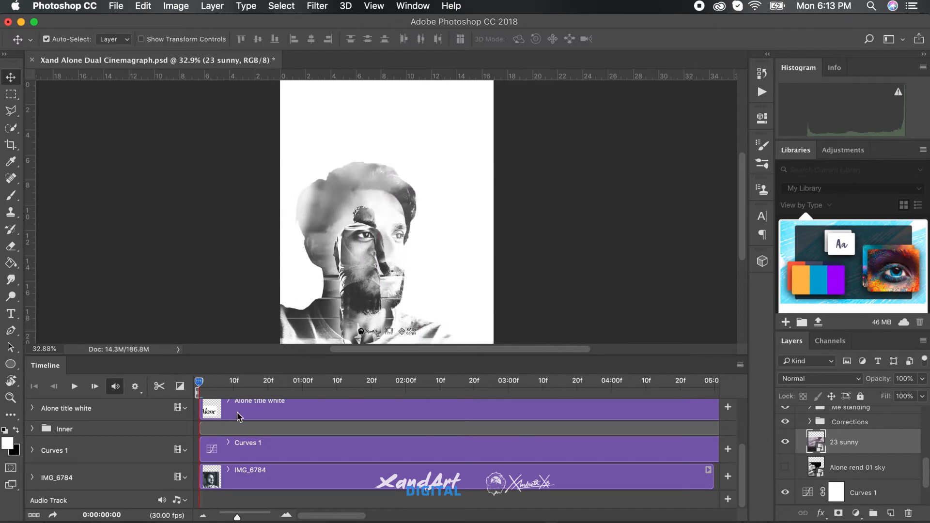
Examine the layer tracks and their clip lengths across the whole timeline, and check the playback resolution options
scroll(297, 452, up, 3)
scroll(277, 440, down, 1)
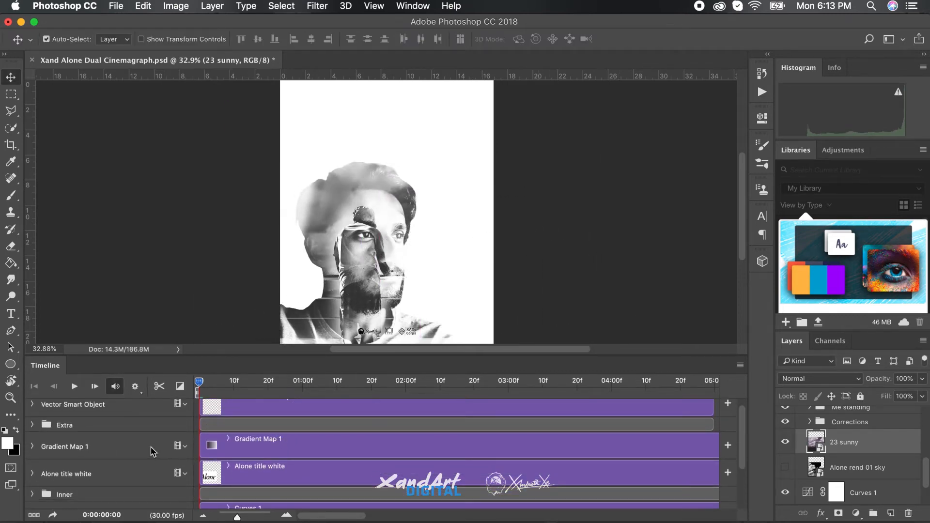
scroll(318, 483, down, 15)
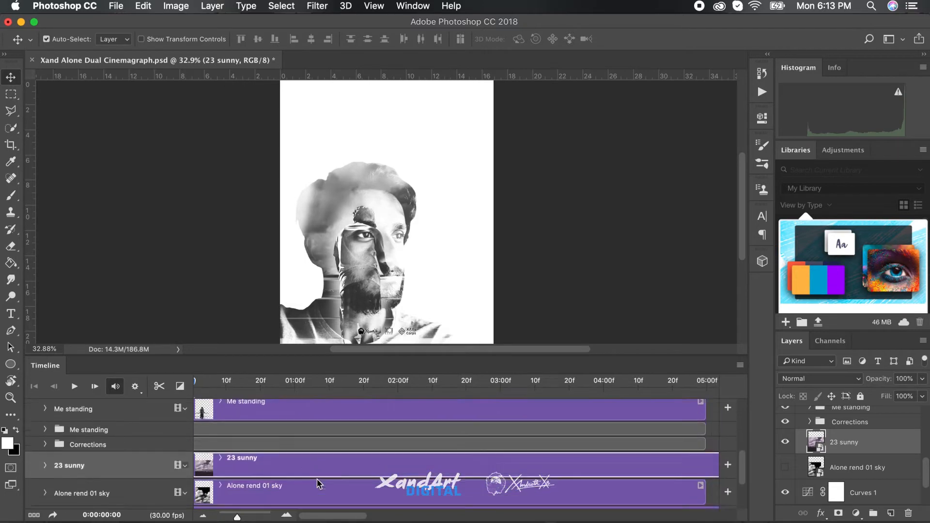
scroll(280, 422, up, 2)
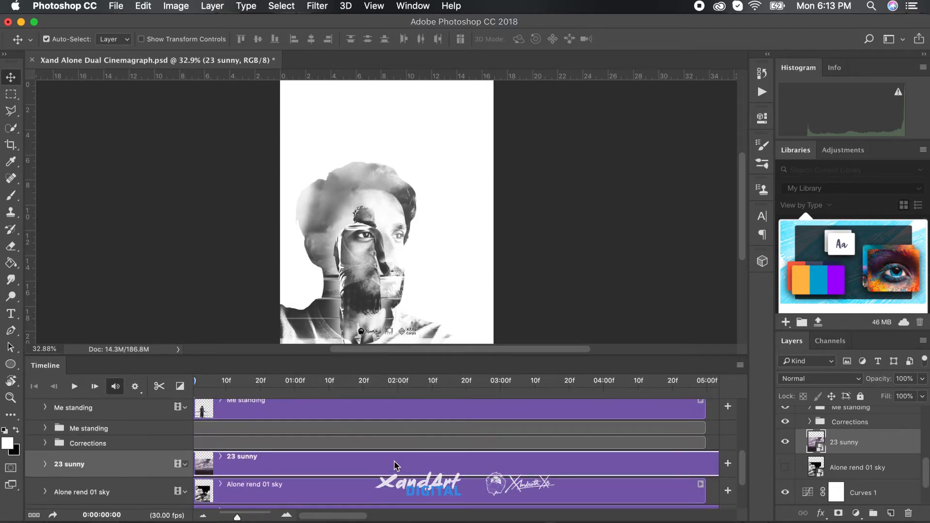
drag(236, 517, 227, 517)
scroll(360, 472, up, 3)
scroll(361, 477, up, 2)
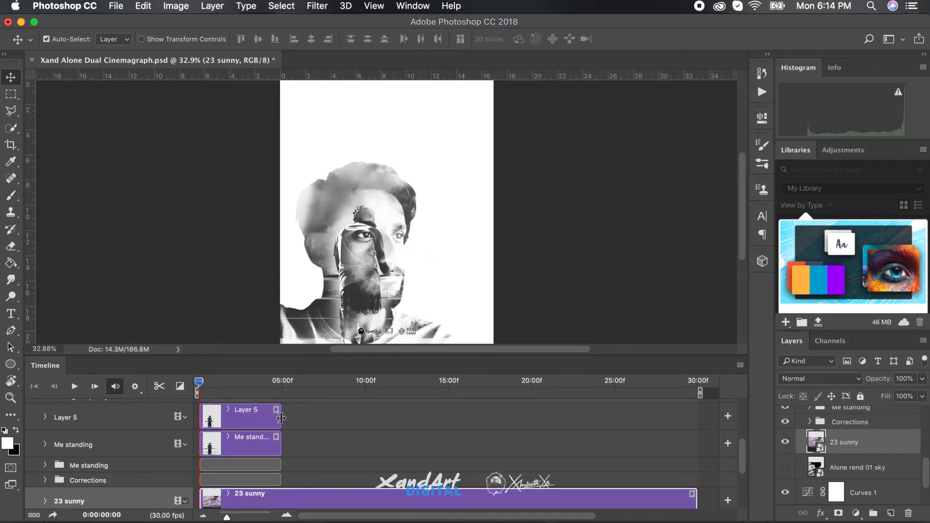
click(134, 386)
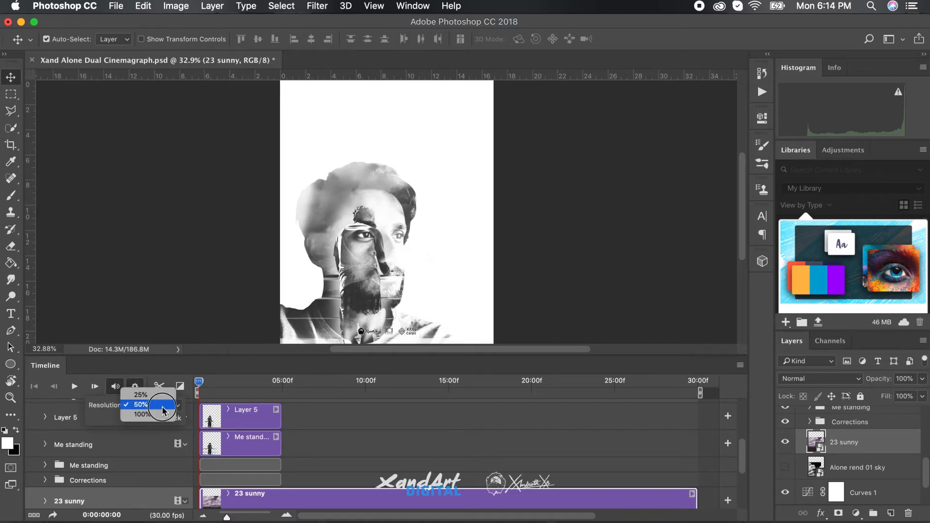
click(135, 386)
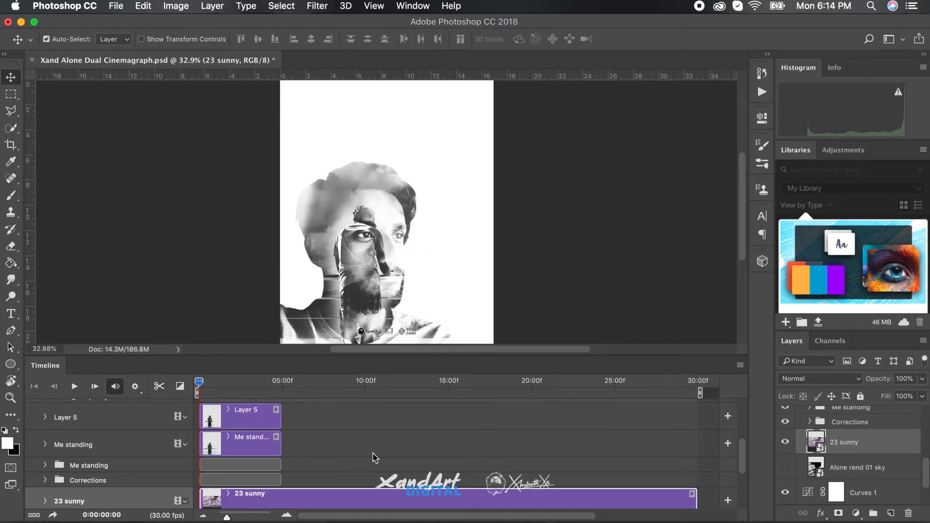
Extend the Vector Smart Object clip to 30 seconds and try to lengthen the Alone title white clip as well
scroll(375, 458, up, 1)
scroll(283, 432, up, 5)
drag(280, 414, 699, 412)
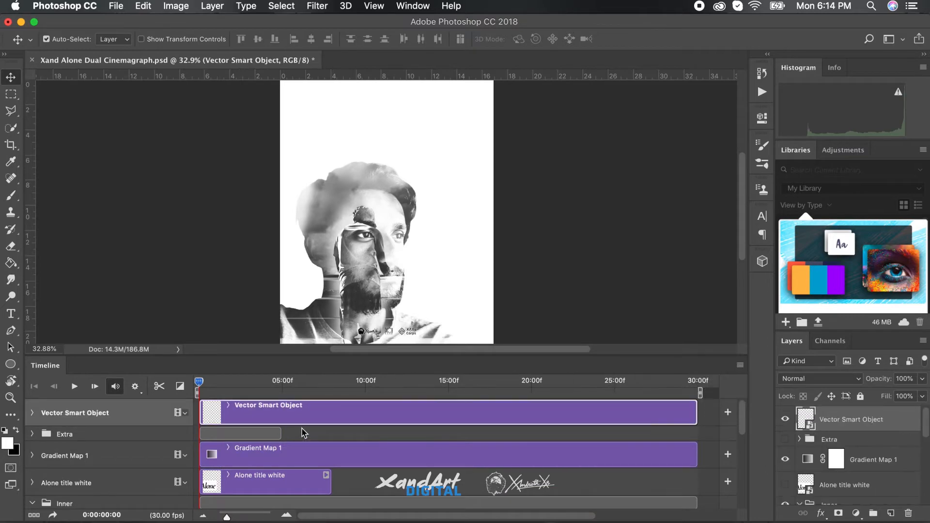
click(330, 485)
click(329, 485)
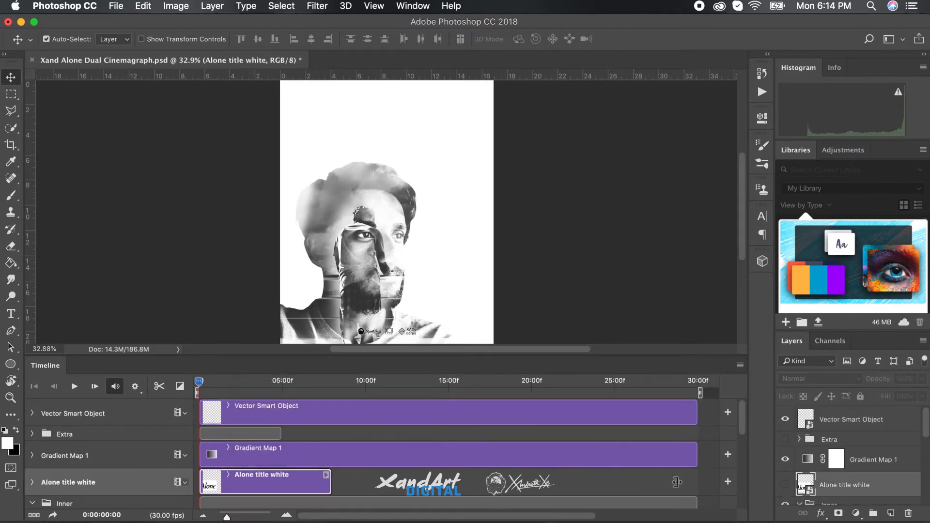
Place the playhead at 8 seconds, at the end of Alone title white, and extend the Layer 5 and Me standing clips to it
scroll(519, 466, down, 3)
scroll(437, 457, down, 1)
scroll(374, 436, up, 5)
scroll(374, 437, down, 3)
scroll(374, 436, up, 3)
mouse_move(317, 381)
mouse_down()
mouse_move(349, 381)
mouse_move(328, 383)
mouse_up()
click(332, 383)
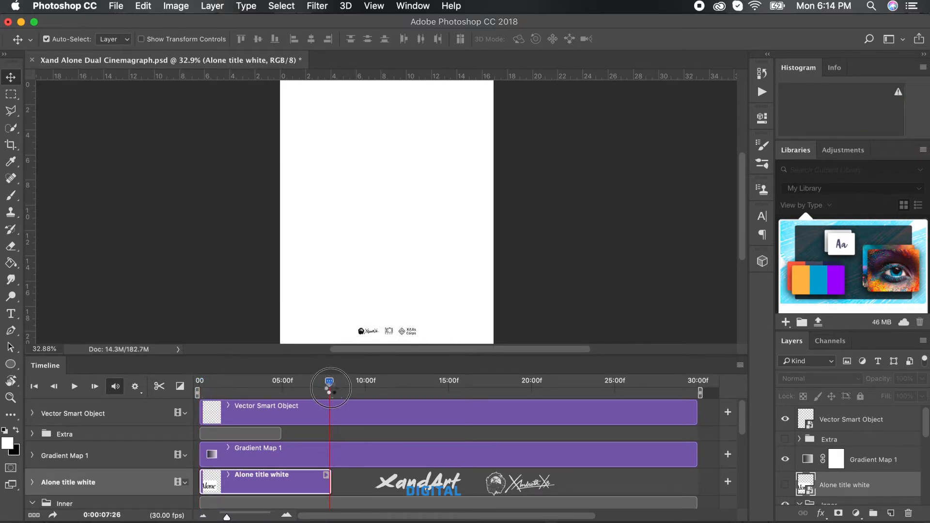
scroll(381, 495, down, 3)
drag(282, 467, 333, 469)
drag(285, 498, 333, 498)
Trim the Gradient Map 1, Vector Smart Object and 23 sunny clips to end at the 8-second playhead
scroll(436, 480, up, 3)
drag(698, 433, 334, 433)
scroll(487, 433, up, 2)
drag(699, 412, 333, 412)
scroll(401, 442, down, 5)
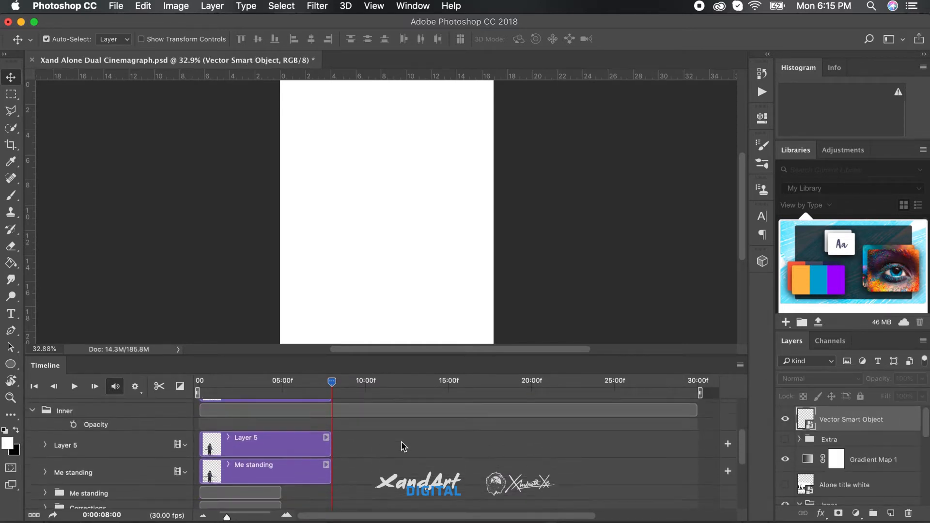
drag(693, 458, 333, 460)
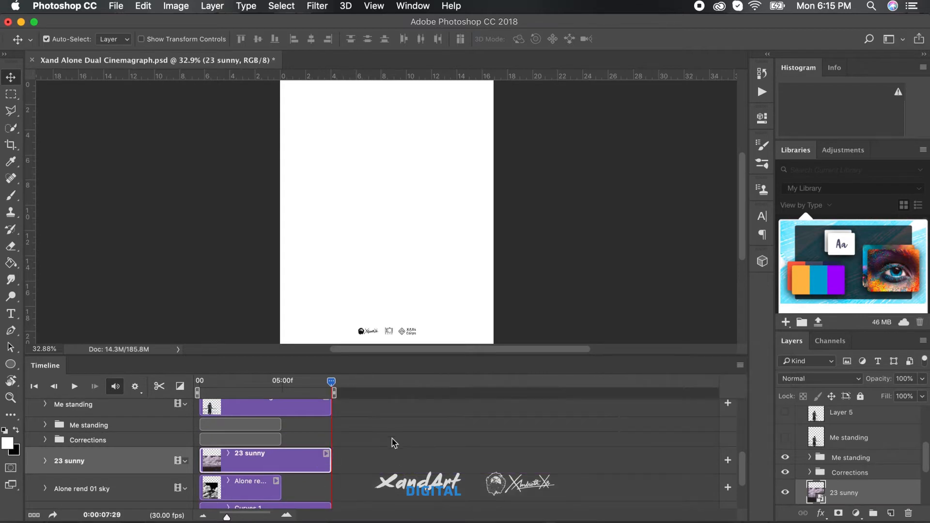
Extend the Alone rend 01 sky and IMG_6784 clips to the playhead at 8 seconds
scroll(339, 440, down, 2)
drag(280, 439, 334, 438)
scroll(297, 473, down, 1)
drag(280, 477, 333, 477)
scroll(406, 466, up, 3)
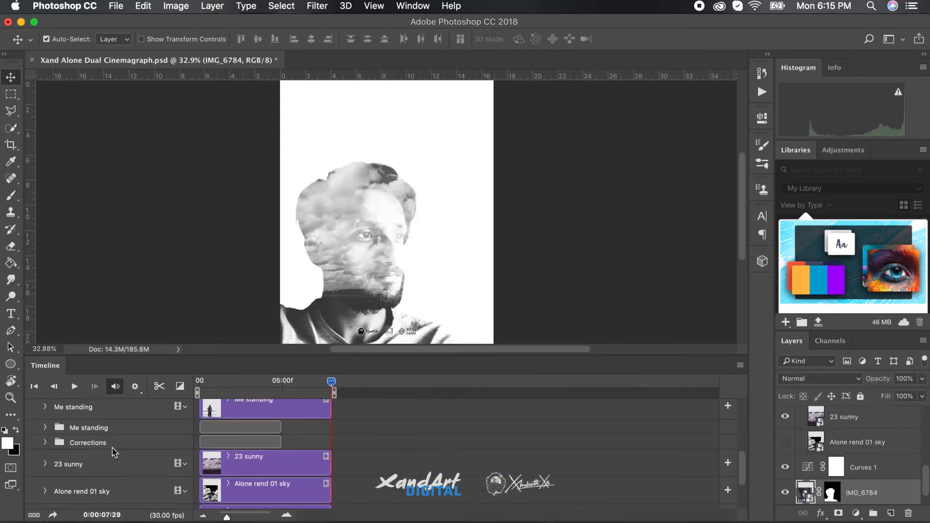
Extend the Layer 3, Layer 2 and Layer 1 clips in the Corrections group to the 8-second playhead
click(280, 441)
click(45, 442)
scroll(203, 440, down, 2)
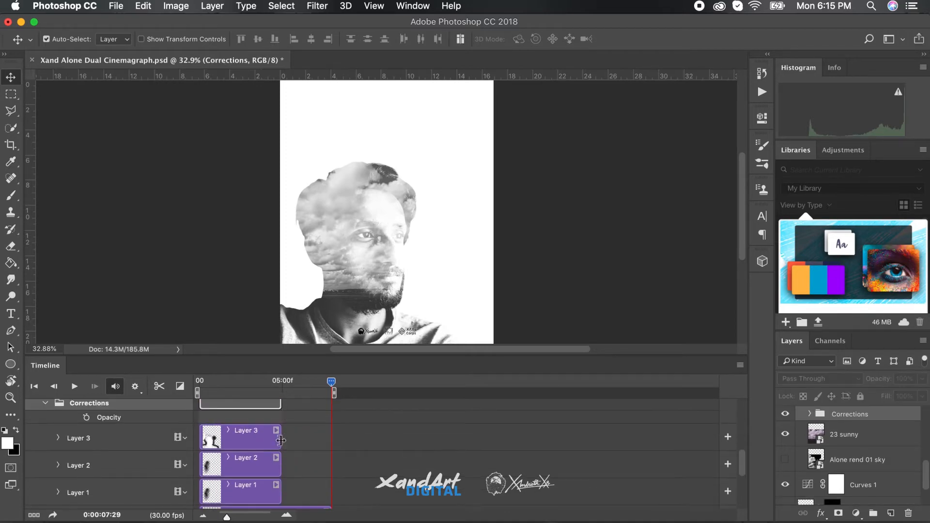
drag(280, 438, 333, 439)
drag(280, 467, 333, 469)
drag(281, 493, 333, 492)
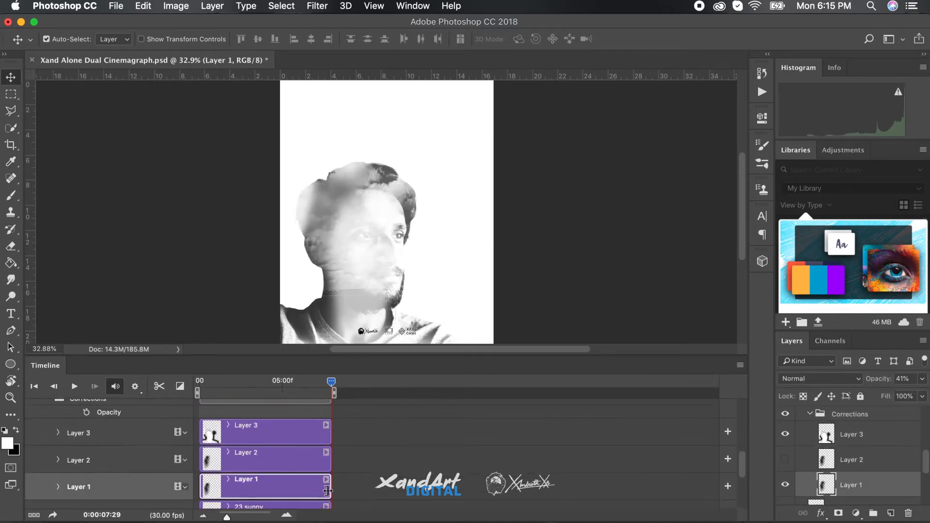
Extend the vlcsnap and Layer 4 clips in the Me standing group to the 8-second playhead
scroll(121, 436, up, 1)
click(45, 412)
drag(282, 450, 333, 448)
drag(280, 475, 332, 472)
scroll(430, 467, down, 2)
scroll(376, 460, up, 6)
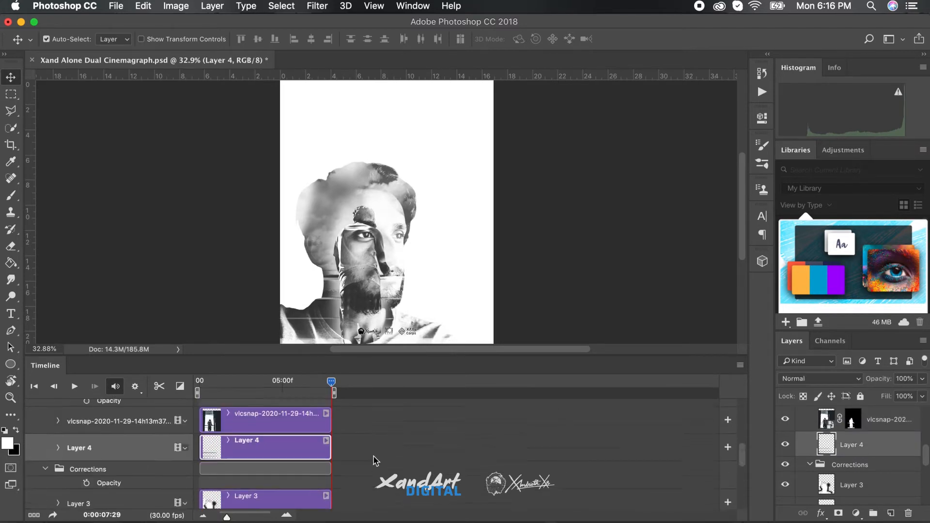
Move the Alone title white layer into the Inner group
scroll(376, 461, down, 1)
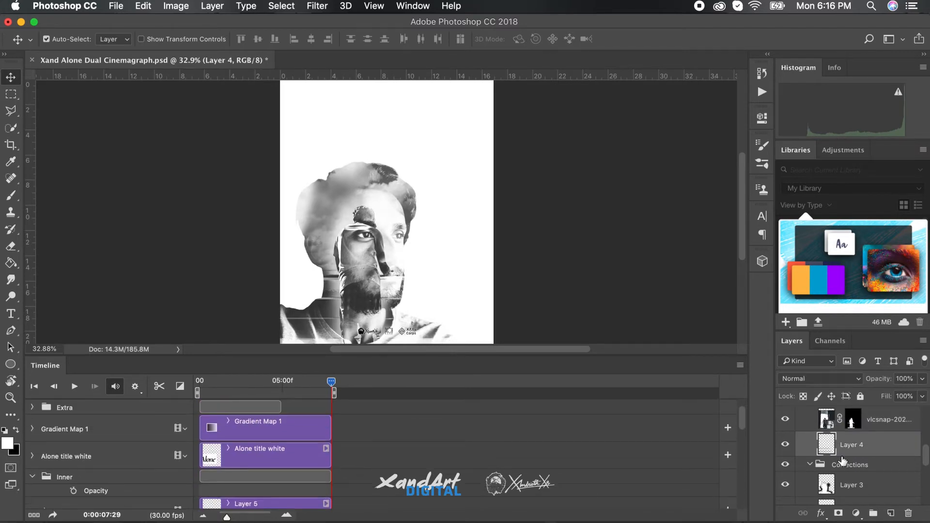
scroll(813, 442, up, 2)
scroll(814, 442, down, 2)
scroll(814, 442, up, 2)
click(814, 441)
scroll(794, 455, up, 3)
mouse_move(869, 467)
mouse_down()
mouse_move(872, 438)
mouse_move(882, 460)
mouse_up()
click(849, 419)
click(811, 379)
click(891, 420)
click(889, 437)
Transform the Alone title so it sits at the top of the poster, above the portrait
key(cmd+t)
drag(431, 258, 479, 138)
key(Return)
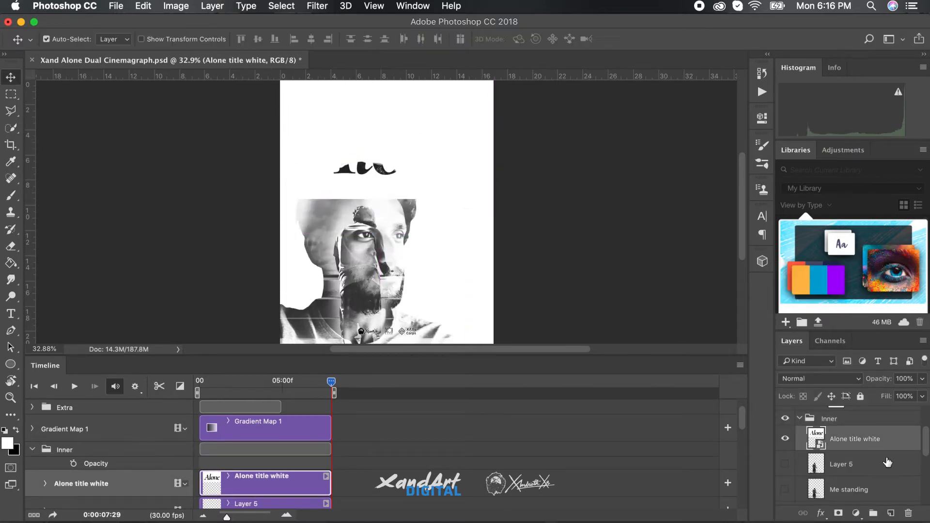
Move the Alone title white layer out above the Inner group and set its blend mode to Multiply
key(super+])
click(839, 379)
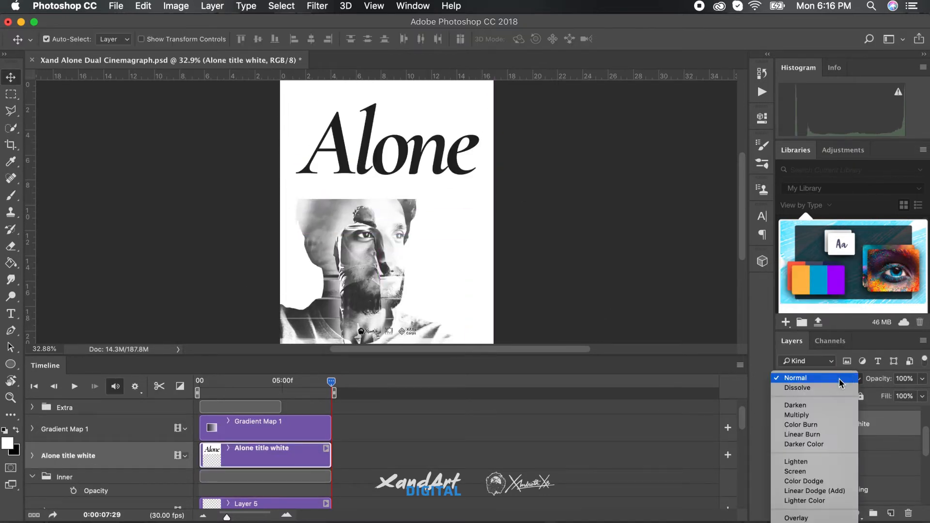
click(824, 414)
Scale the Alone title down to about half its width and place it just above the head
key(super+t)
drag(491, 192, 428, 132)
click(485, 38)
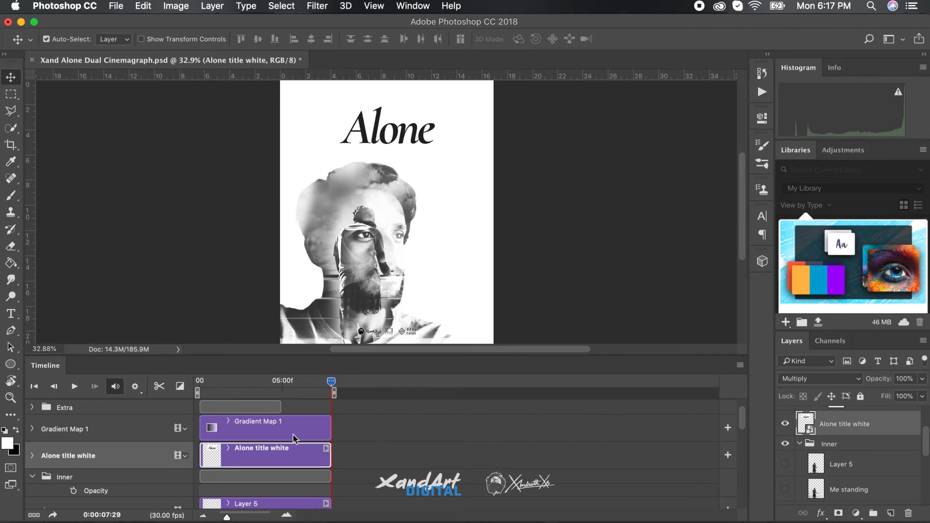
Return the playhead to 0 seconds and start opacity keyframing on the Alone title white clip there
click(185, 456)
drag(331, 382, 187, 380)
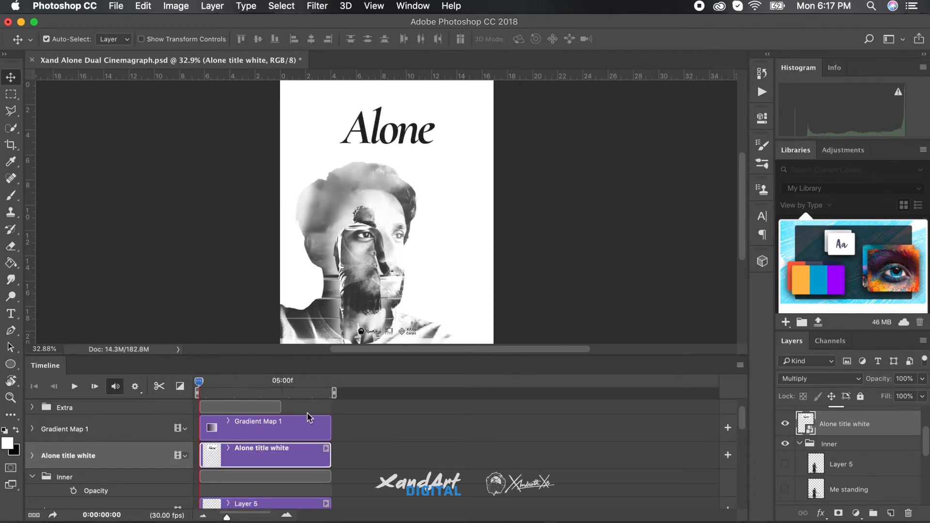
click(33, 477)
click(33, 456)
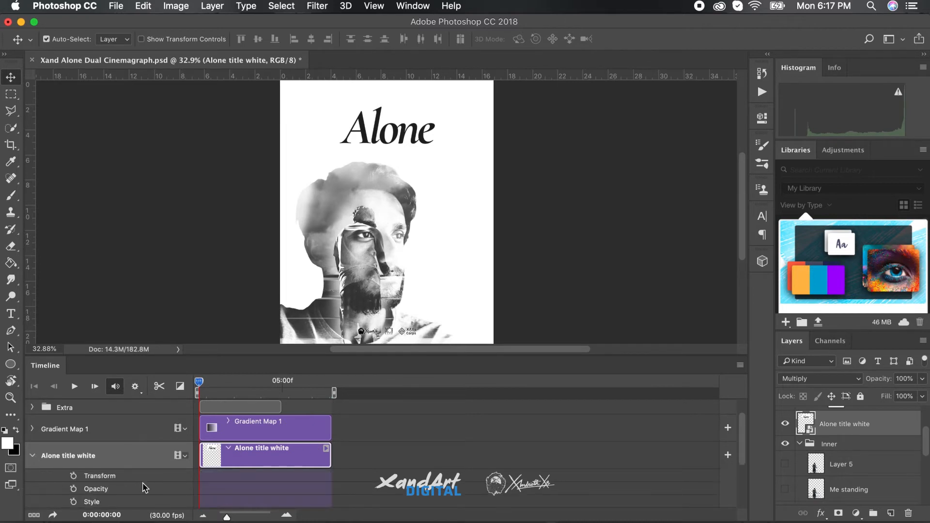
click(74, 489)
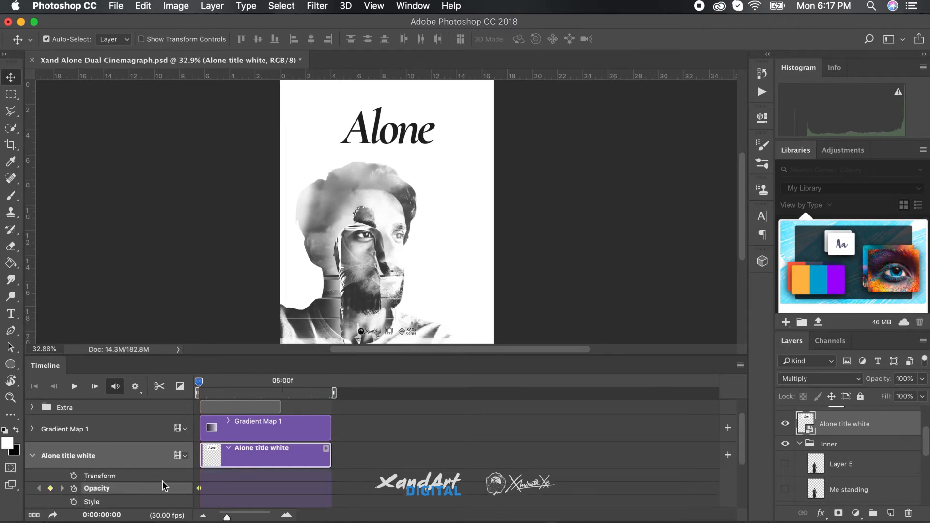
Add an opacity keyframe to the Alone title white clip at 1 second
drag(199, 381, 216, 382)
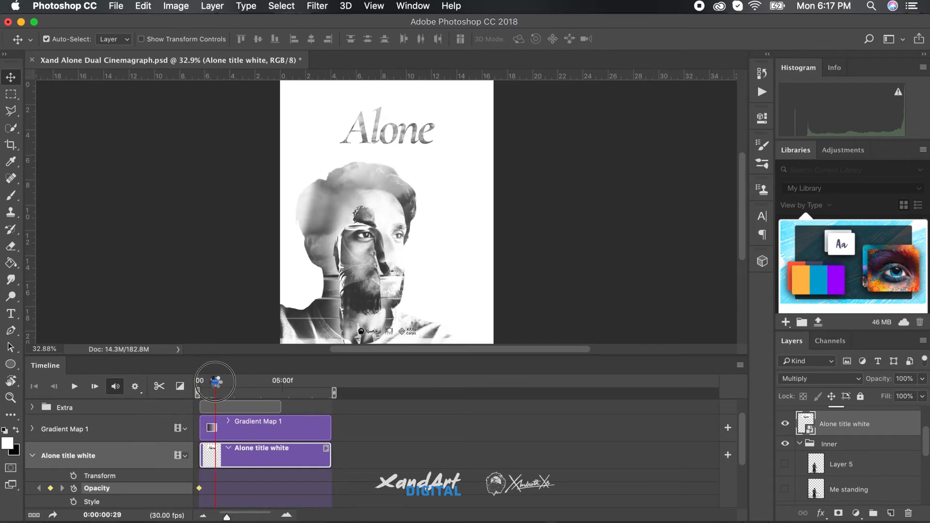
drag(226, 516, 234, 517)
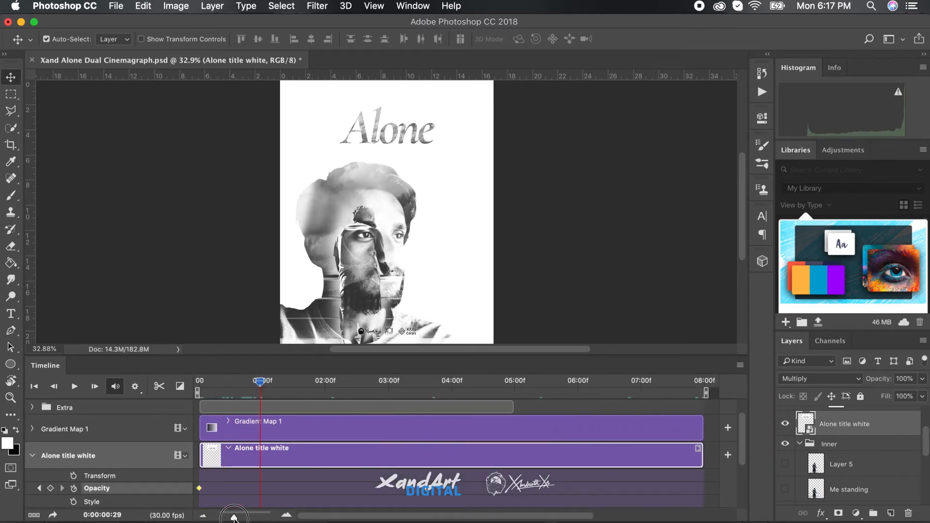
mouse_move(260, 381)
mouse_down()
mouse_move(319, 382)
mouse_move(261, 381)
mouse_up()
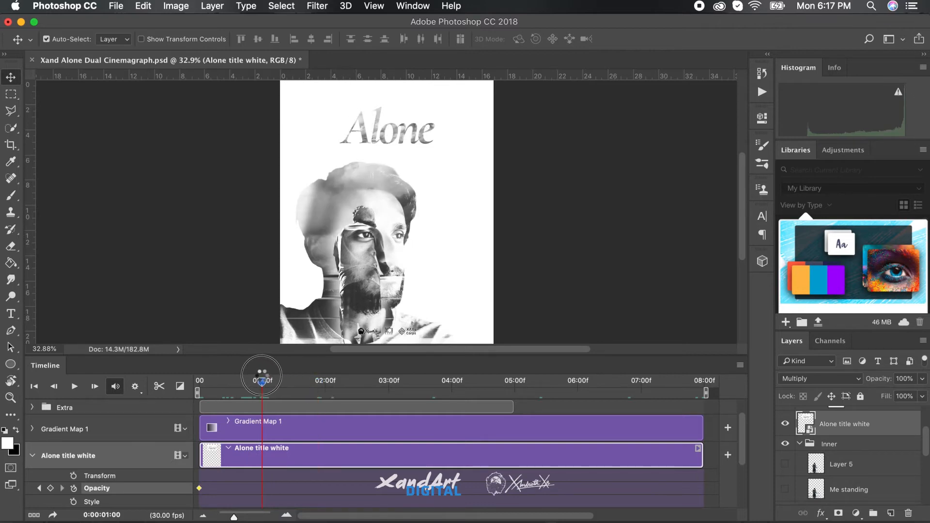
click(50, 488)
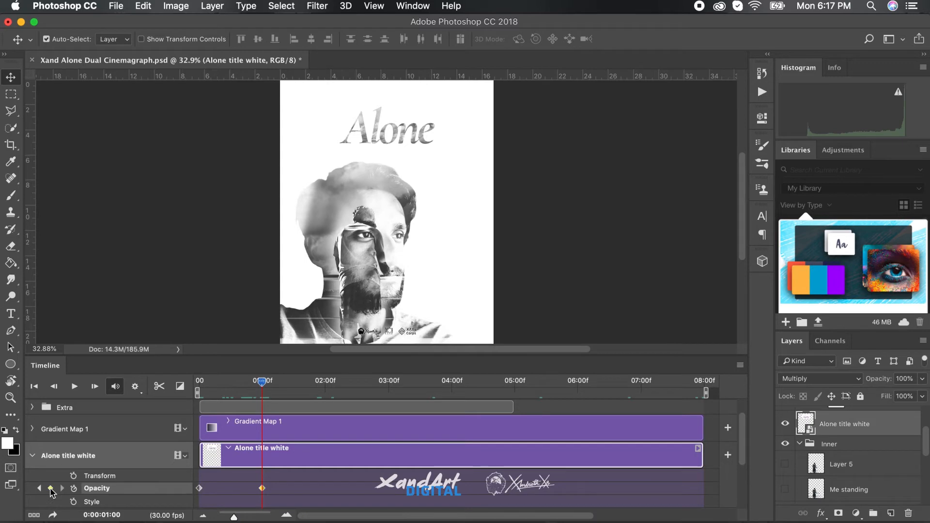
Add opacity keyframes to the Alone title white clip at its end, 0:00:07:29, and at 0:00:07:01
drag(263, 382, 711, 388)
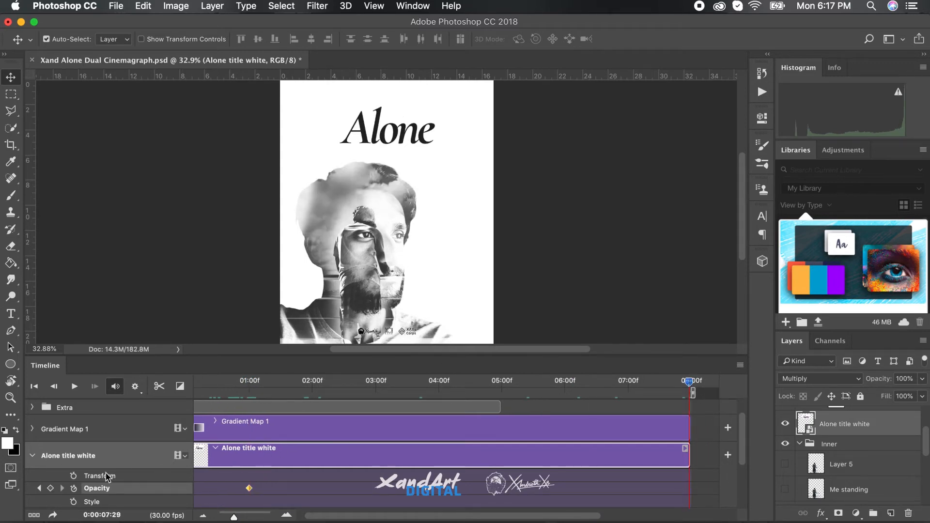
click(50, 489)
drag(690, 385, 629, 382)
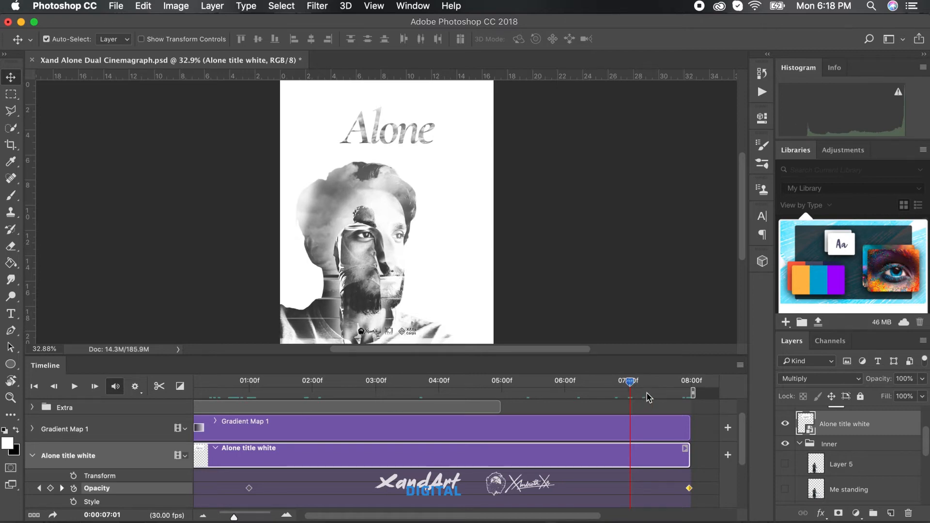
click(50, 488)
Set the title's opacity to 0% at its last keyframe so it fades out
click(62, 488)
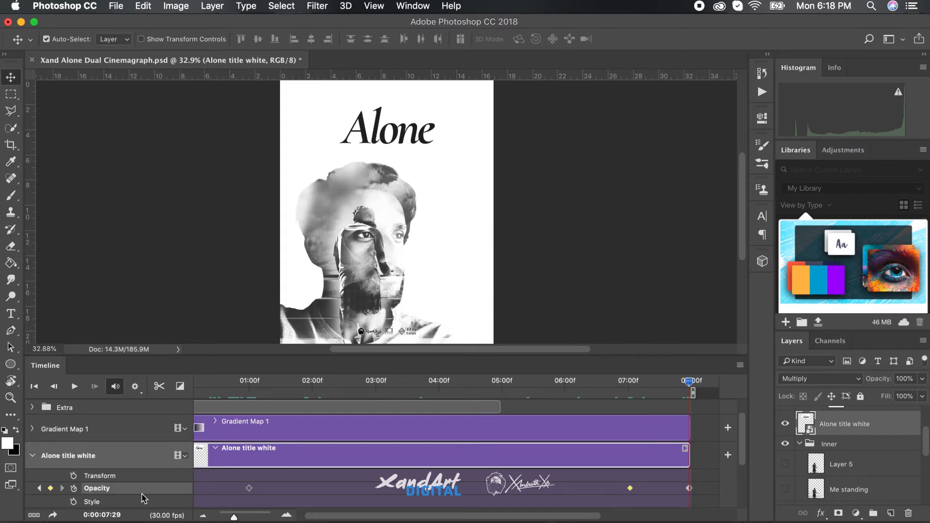
click(904, 379)
text(0)
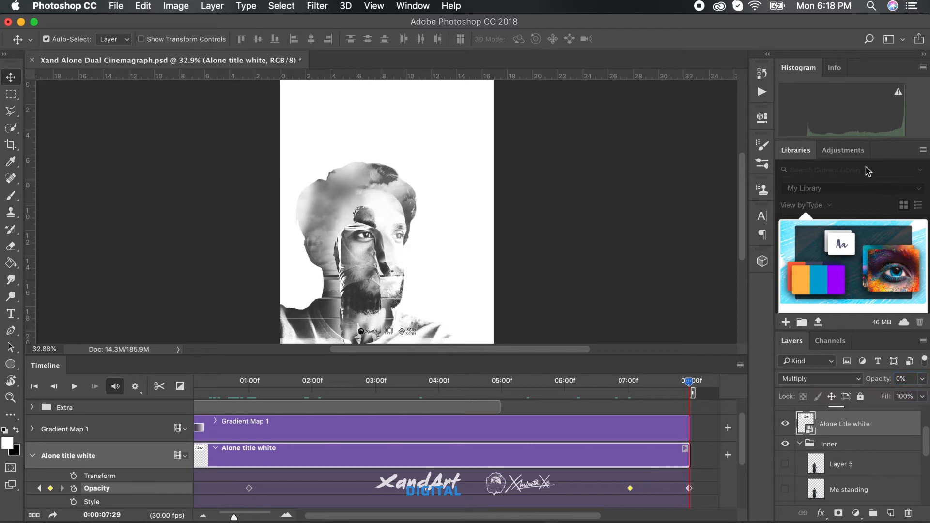
Go back to the title's first opacity keyframe at 0 seconds and set its opacity to 0%
click(856, 151)
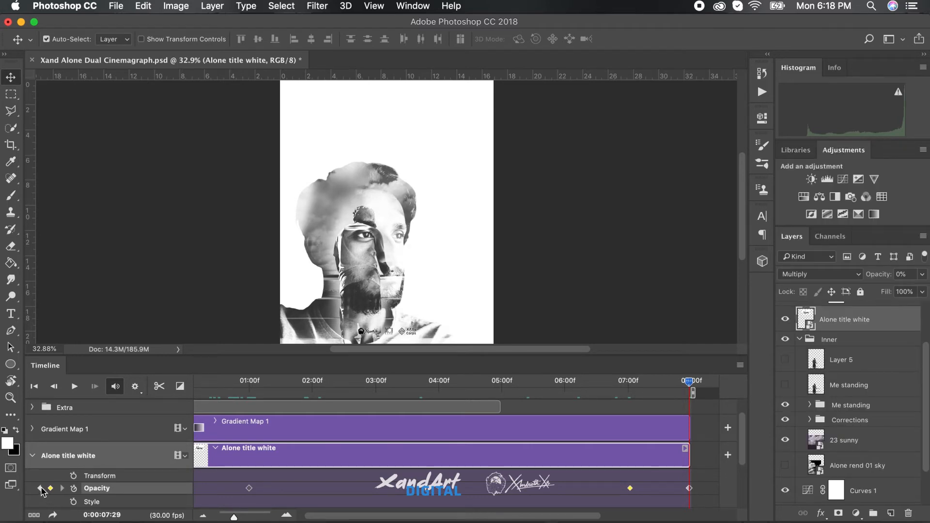
click(39, 488)
click(40, 488)
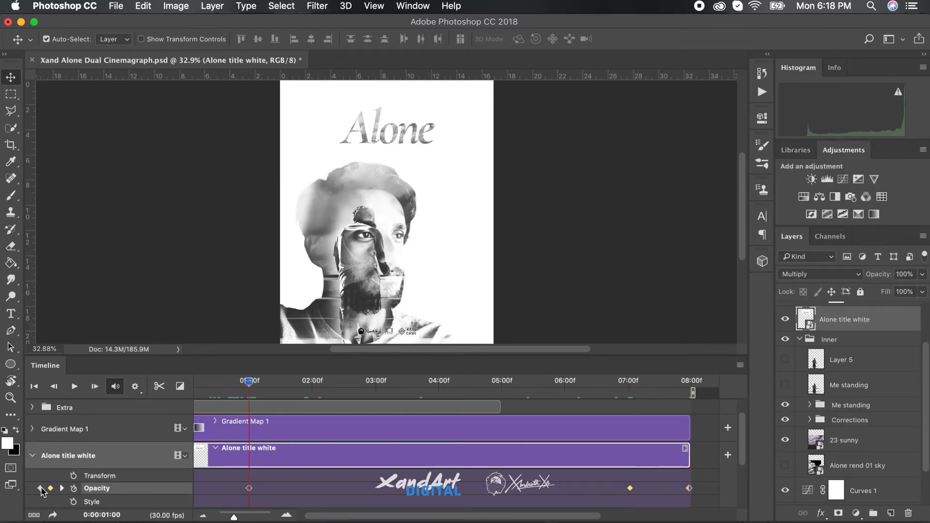
click(40, 488)
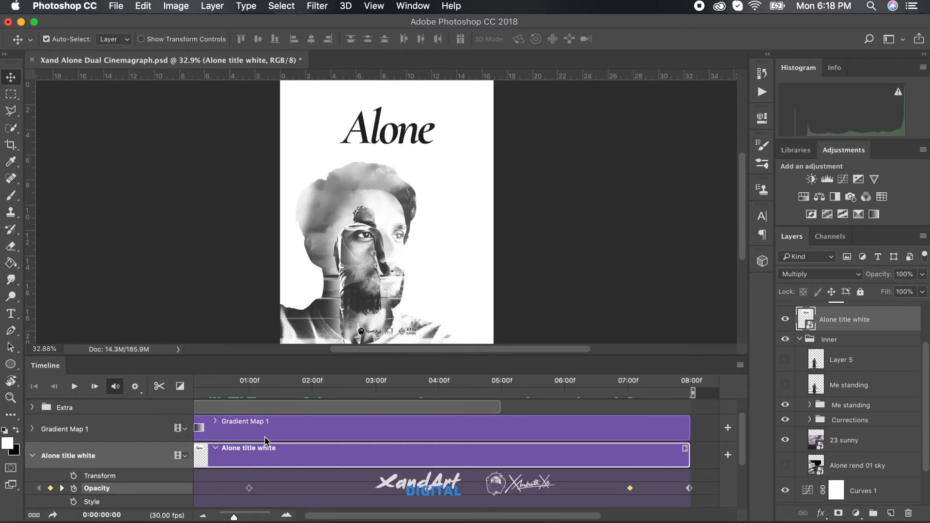
drag(350, 517, 338, 516)
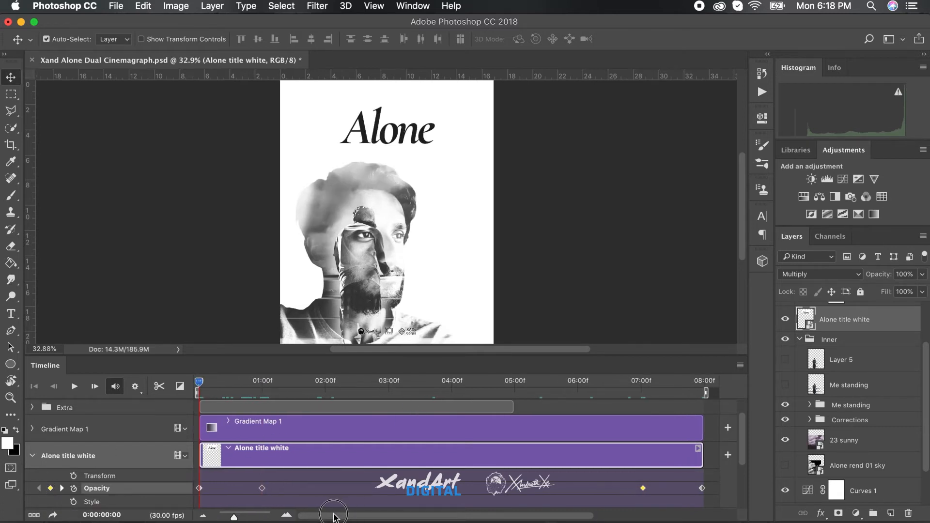
click(906, 274)
text(0)
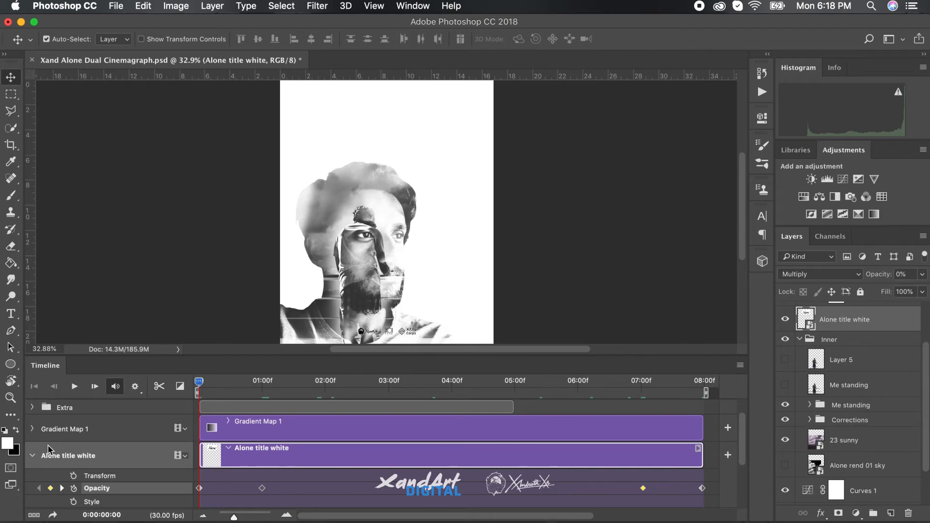
Find the vlcsnap clip inside the Inner group's Me standing subgroup and add a Transform keyframe at 0 seconds
click(32, 455)
scroll(100, 448, down, 1)
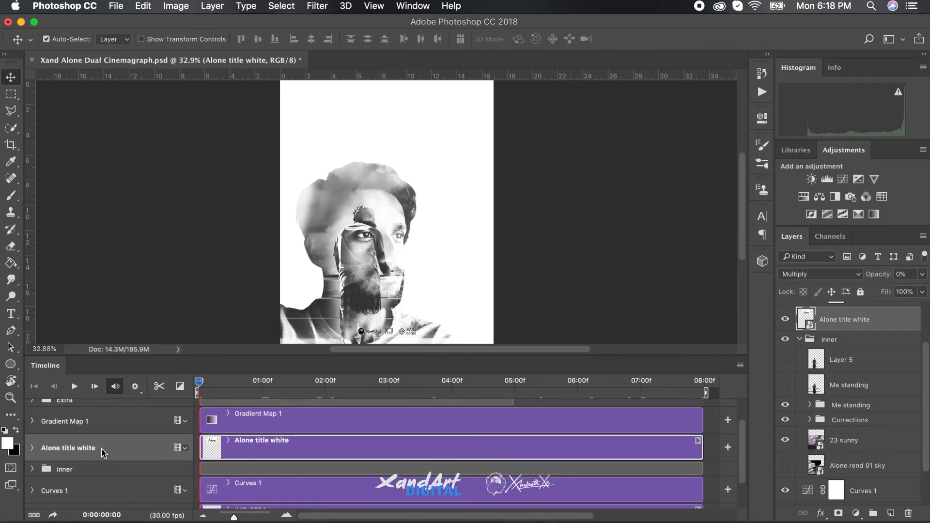
click(32, 469)
click(145, 469)
scroll(406, 502, down, 5)
scroll(405, 501, down, 2)
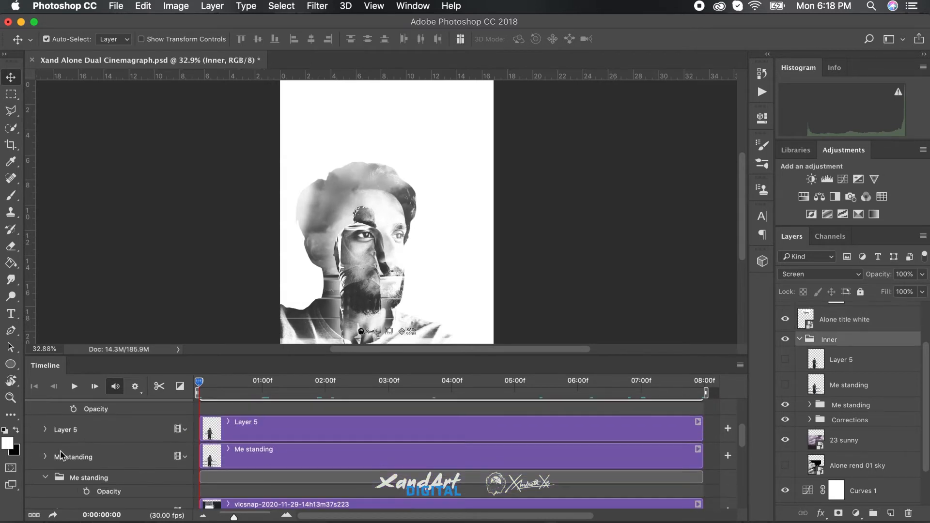
scroll(316, 472, down, 3)
click(45, 442)
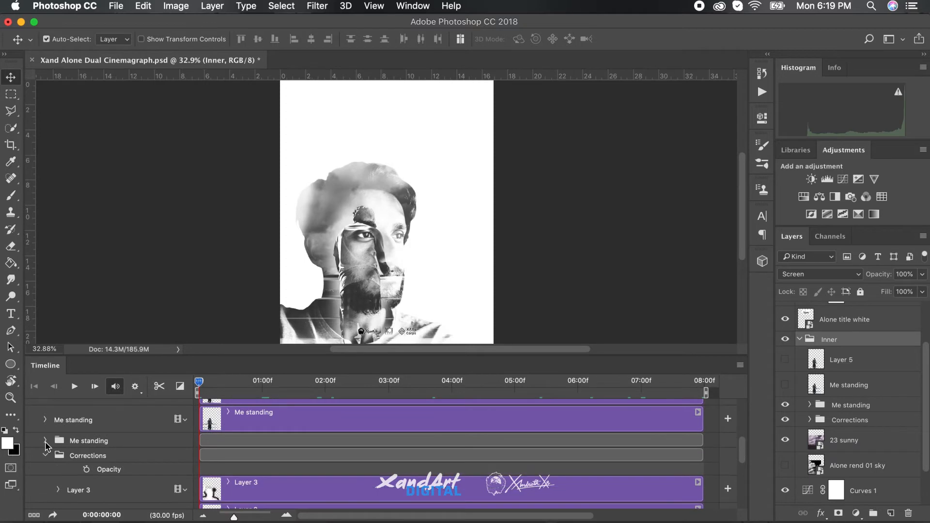
click(46, 444)
scroll(102, 465, down, 2)
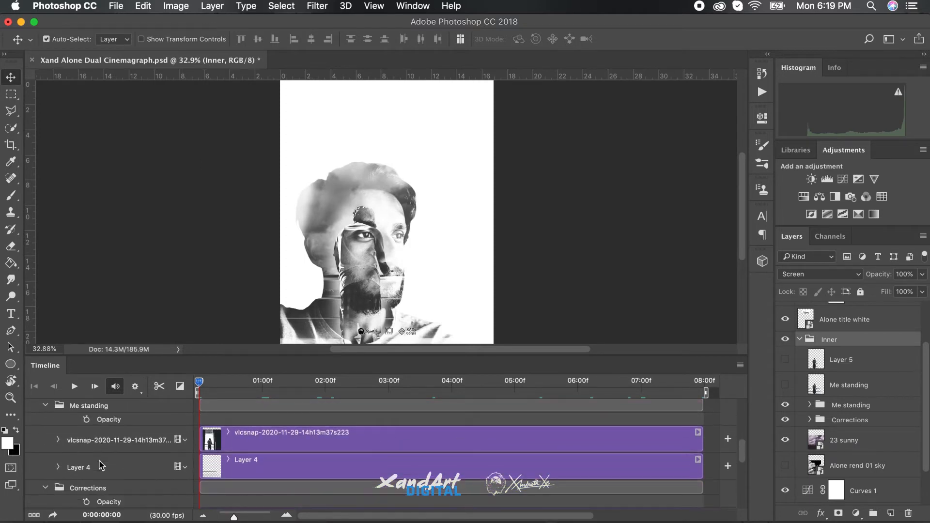
click(57, 441)
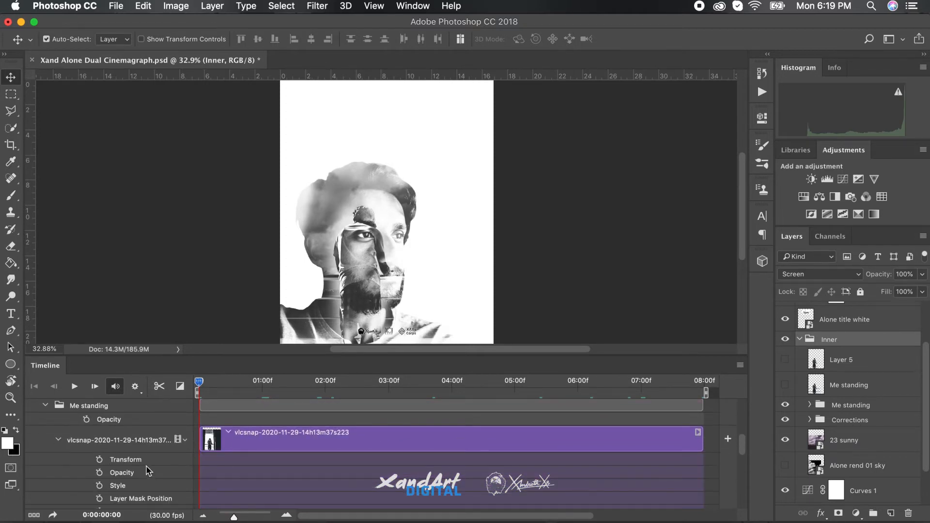
scroll(145, 472, down, 1)
click(99, 425)
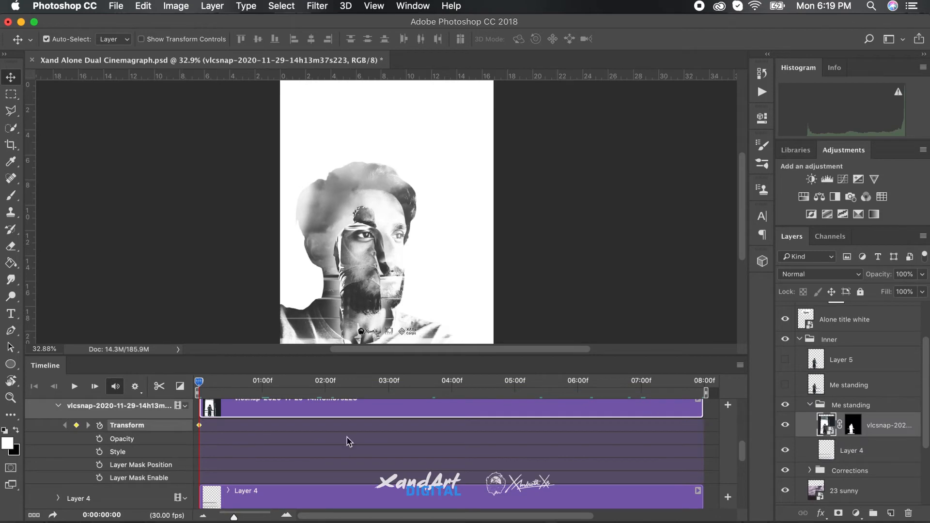
Add a Transform keyframe to the vlcsnap clip at 0:00:07:29 and scale the standing figure up slightly there
drag(199, 383, 705, 382)
click(76, 426)
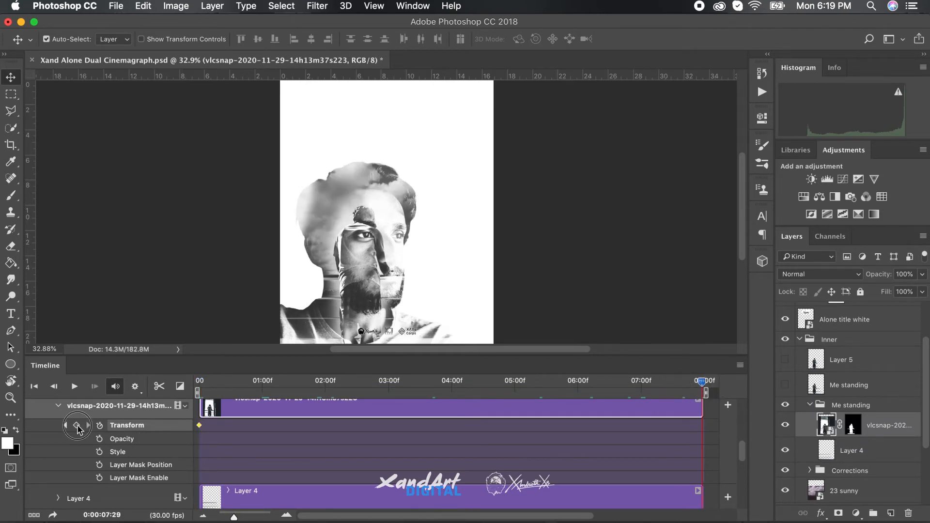
key(ctrl+t)
drag(496, 98, 535, 83)
click(604, 38)
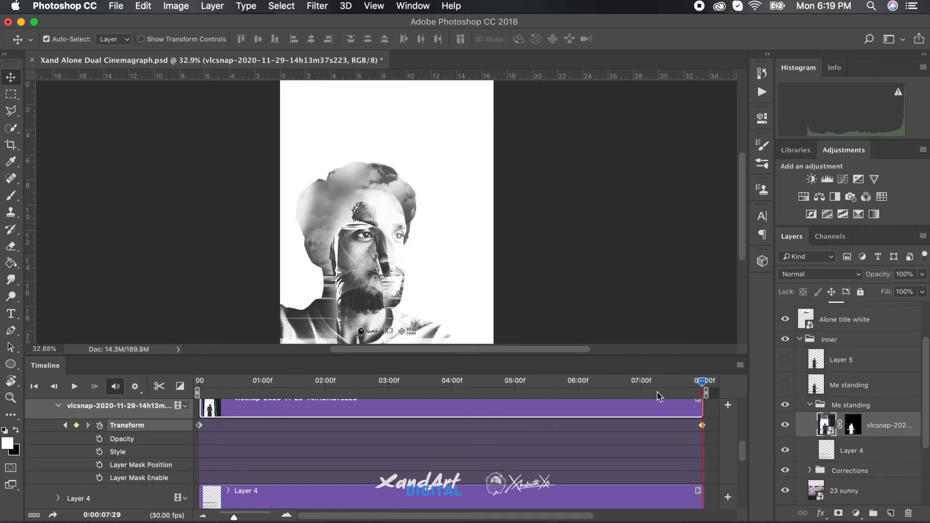
Save the document and open the legacy Save for Web export for the animation
scroll(592, 433, up, 10)
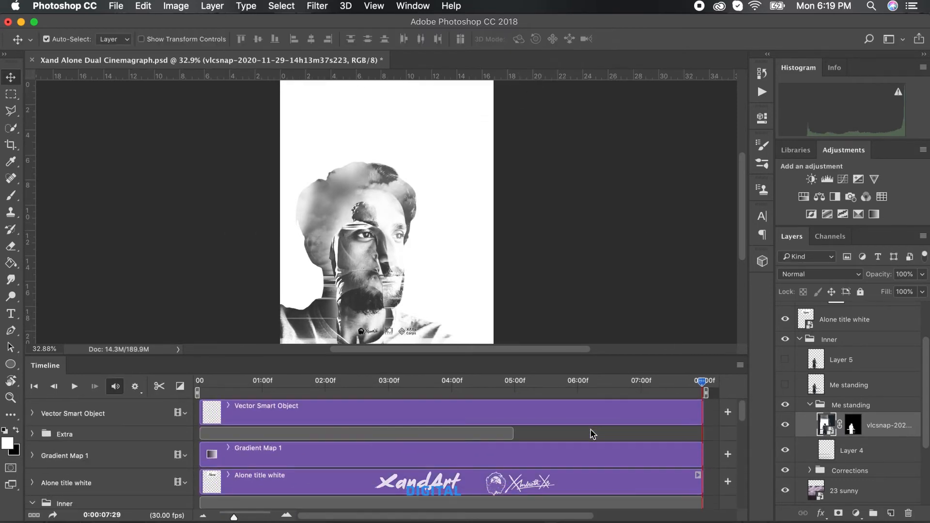
key(ctrl+s)
click(123, 9)
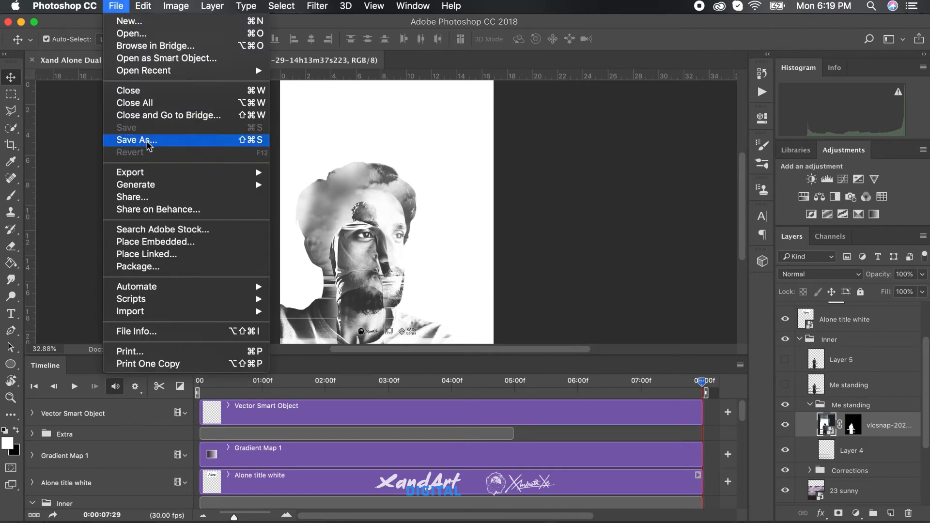
mouse_move(156, 189)
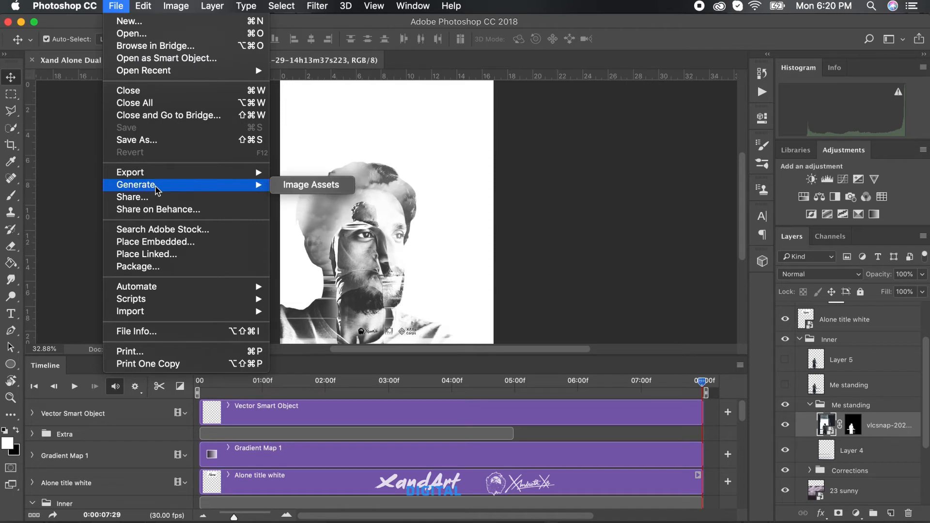
mouse_move(177, 177)
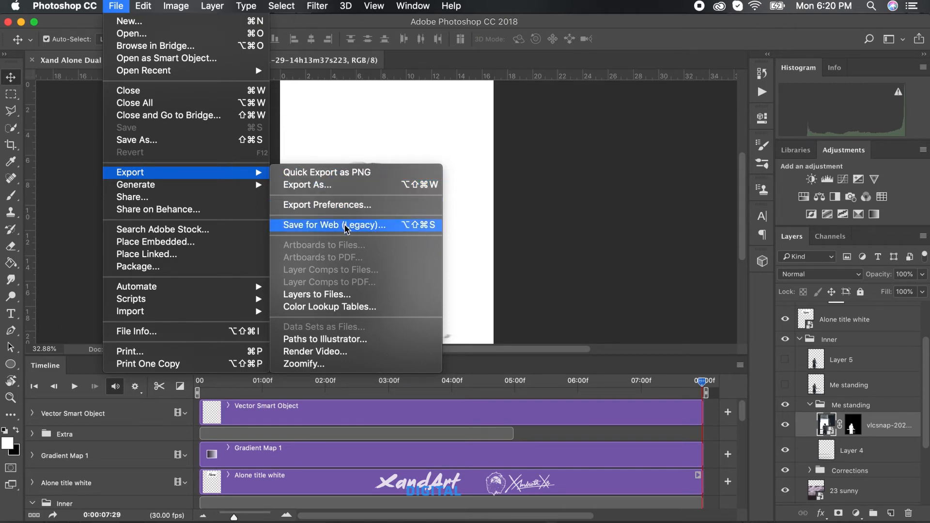
click(604, 211)
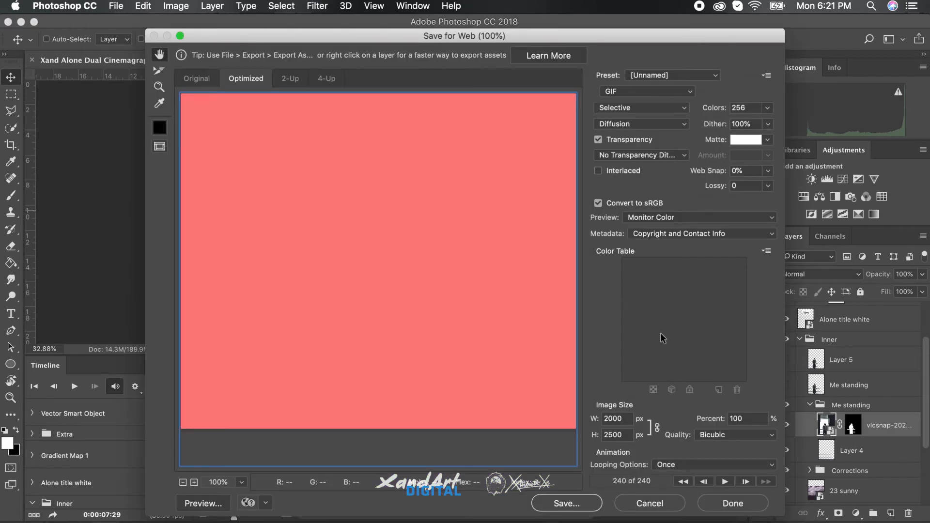
Set the GIF animation to loop Forever and fit the export preview in view
click(713, 462)
click(703, 474)
click(242, 482)
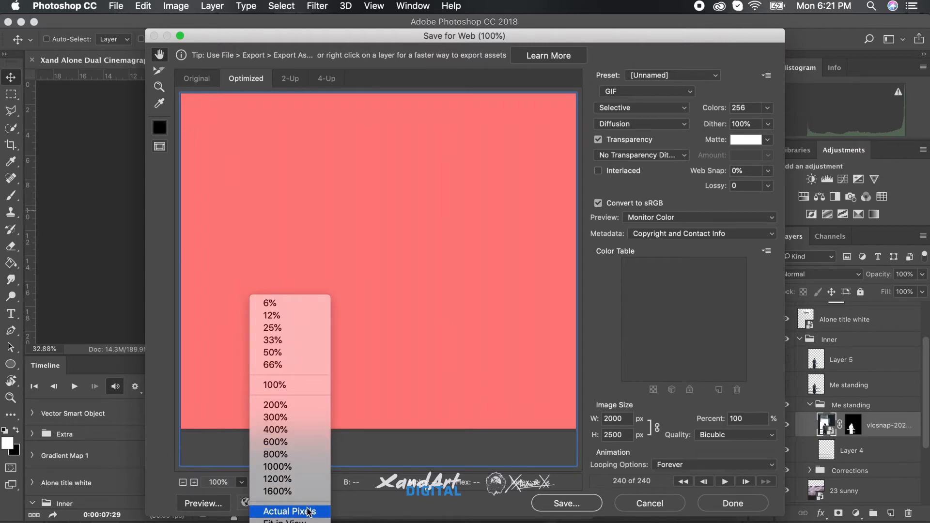
click(300, 520)
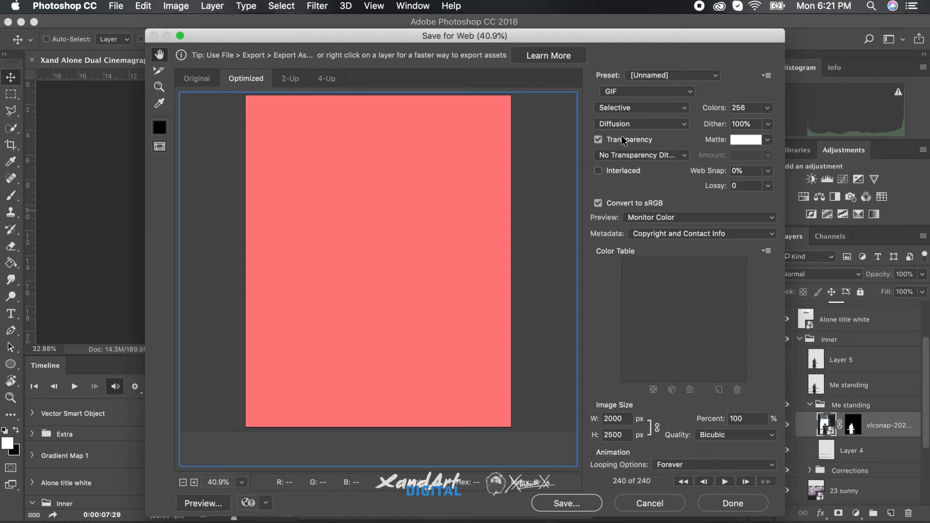
Turn off transparency for the GIF export and play the animation preview
click(598, 139)
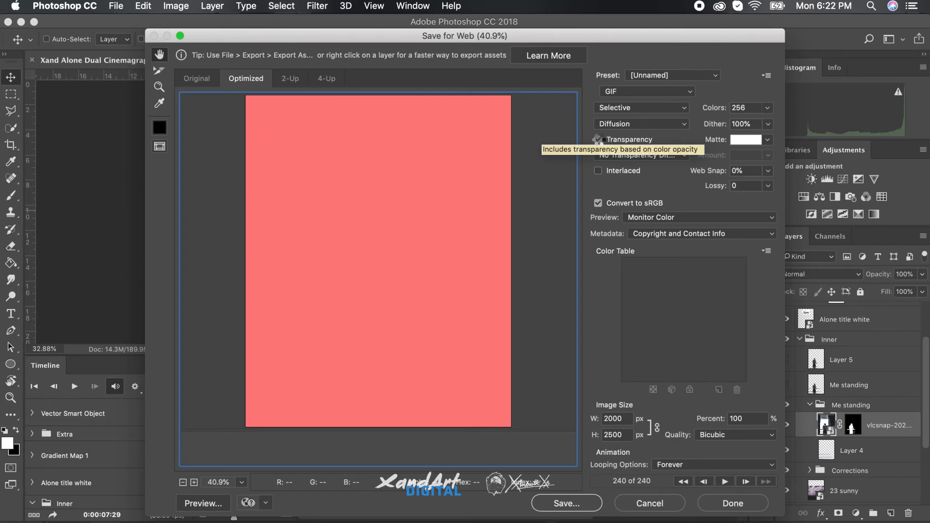
click(599, 140)
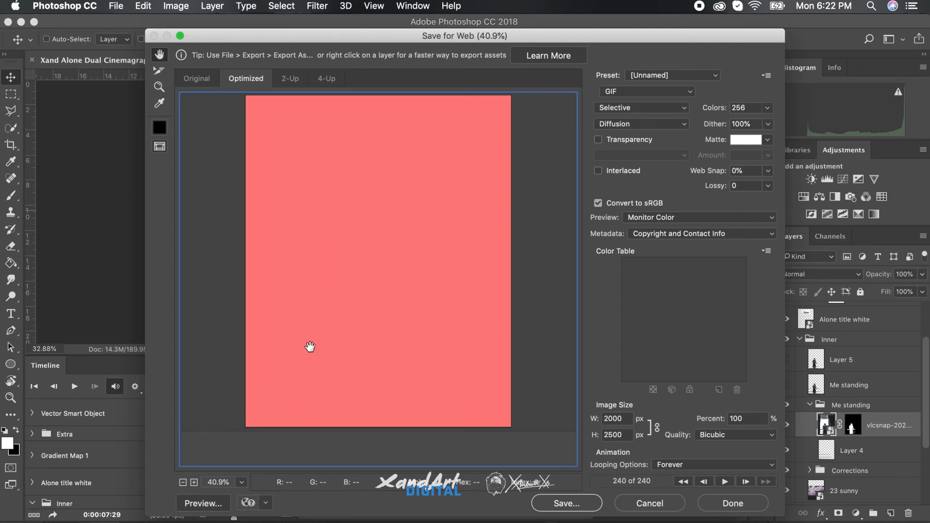
click(725, 480)
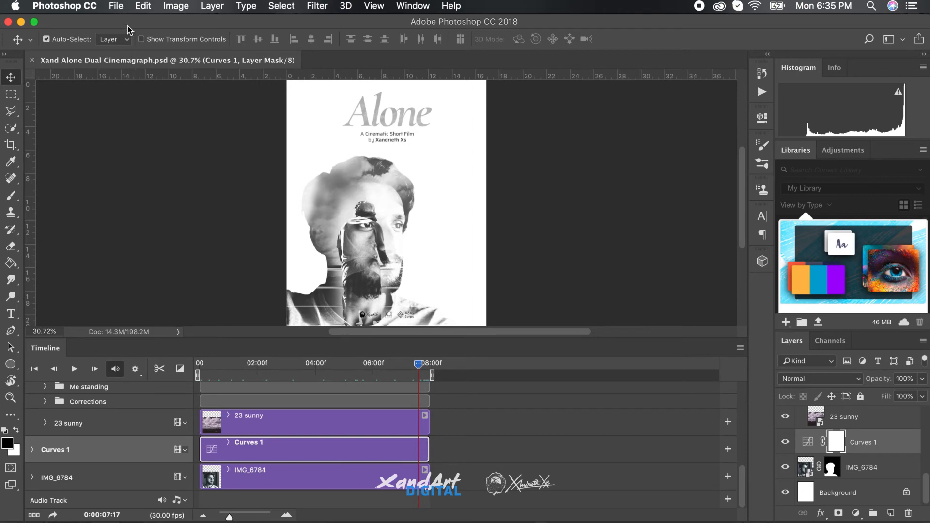
Open the Render Video export for the finished cinemagraph timeline
click(122, 8)
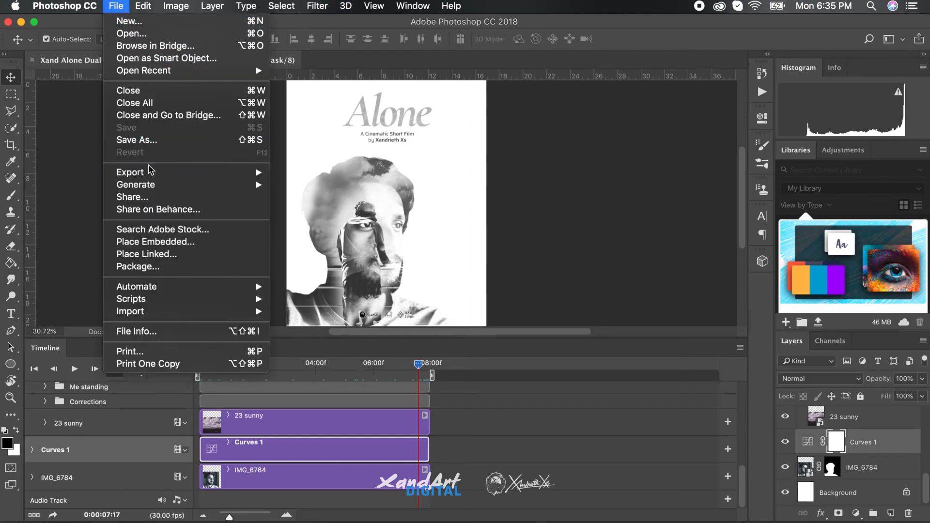
mouse_move(152, 175)
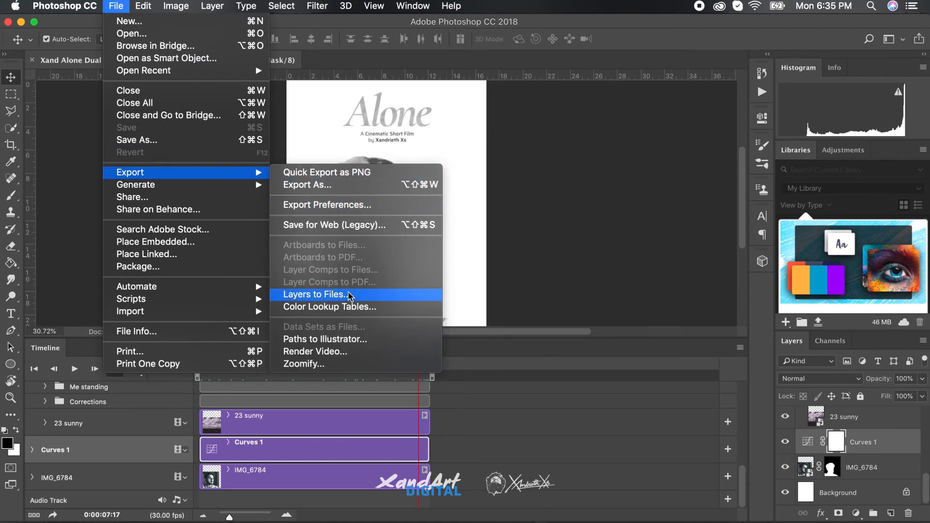
click(349, 356)
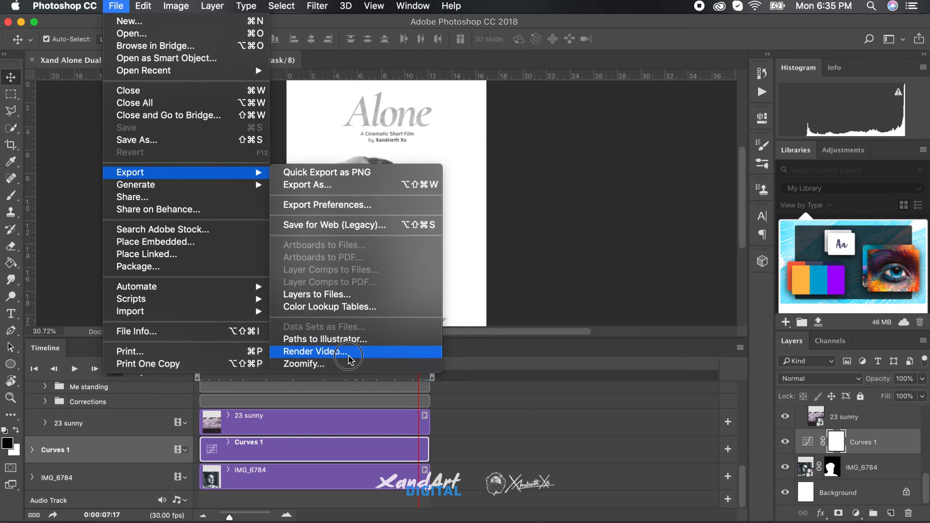